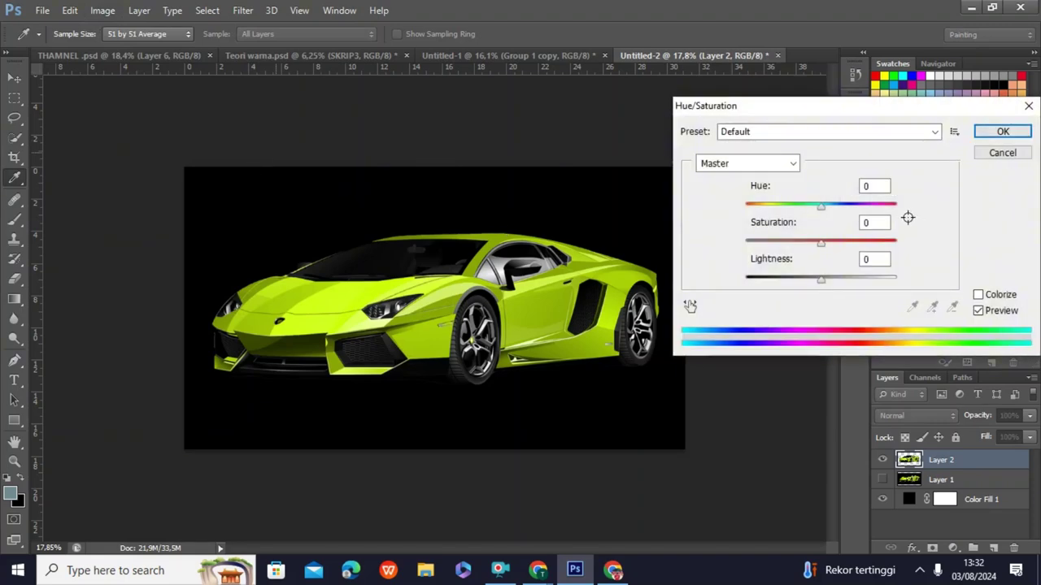
Nudge the lime-green car on Layer 1 into position over the background fill
{"action": "mouse_move", "coordinate": [819, 210]}
{"action": "left_mouse_down"}
{"action": "mouse_move", "coordinate": [741, 218]}
{"action": "mouse_move", "coordinate": [818, 216]}
{"action": "left_mouse_up"}
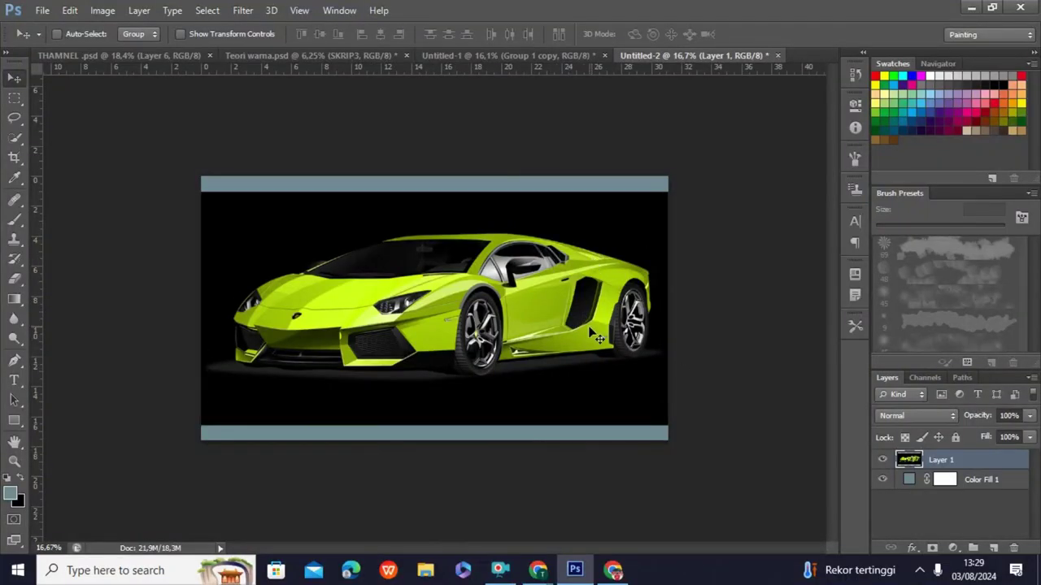
{"action": "left_click_drag", "start_coordinate": [597, 338], "coordinate": [571, 350]}
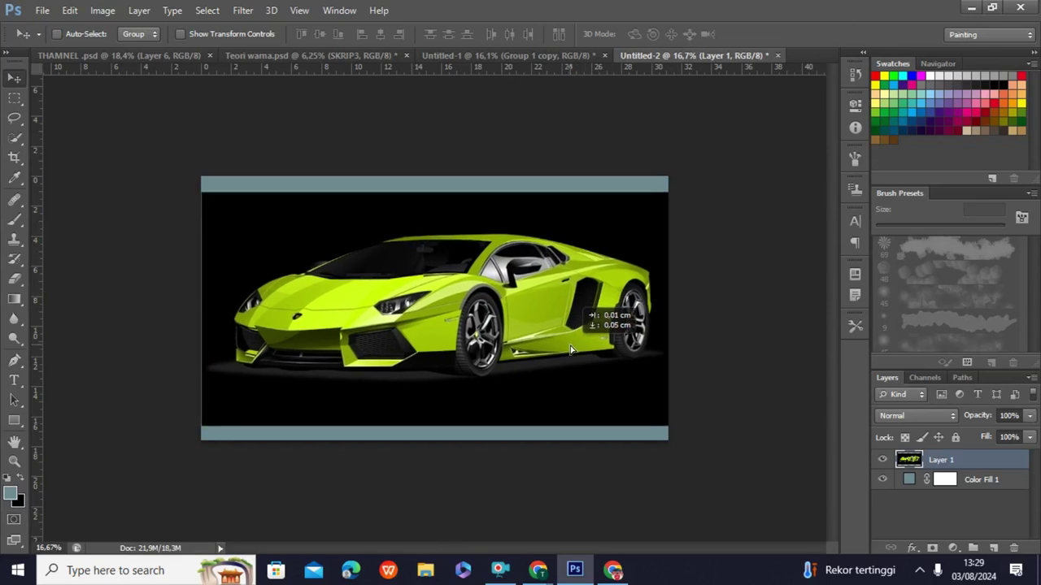
Duplicate Layer 1 as Layer 1 copy and zoom in on the car
{"action": "left_click_drag", "start_coordinate": [572, 350], "coordinate": [577, 351]}
{"action": "scroll", "coordinate": [543, 329], "scroll_direction": "down", "scroll_amount": 1}
{"action": "scroll", "coordinate": [537, 328], "scroll_direction": "down", "scroll_amount": 1}
{"action": "scroll", "coordinate": [537, 327], "scroll_direction": "down", "scroll_amount": 1}
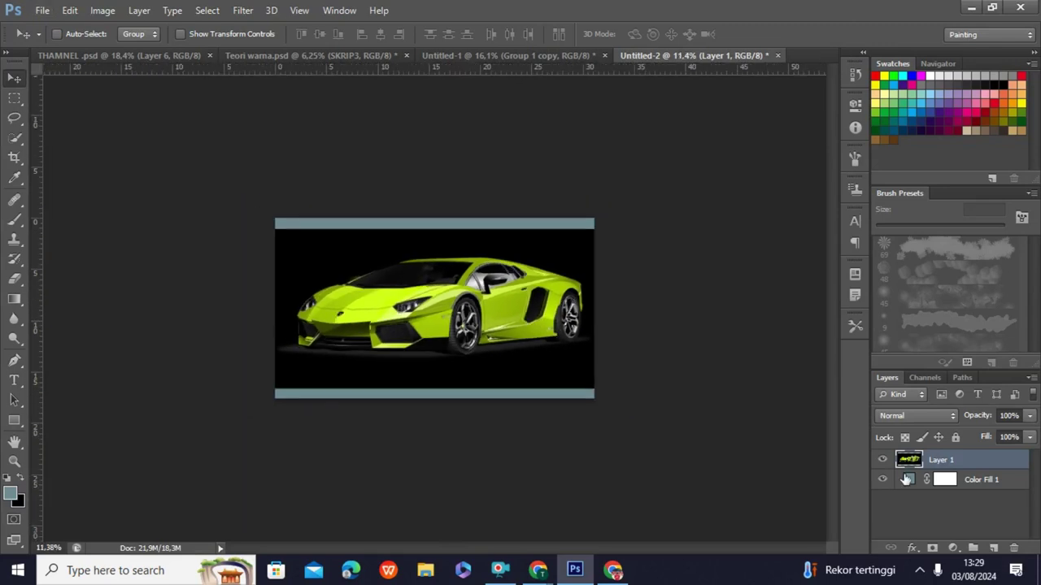
{"action": "scroll", "coordinate": [490, 399], "scroll_direction": "up", "scroll_amount": 1}
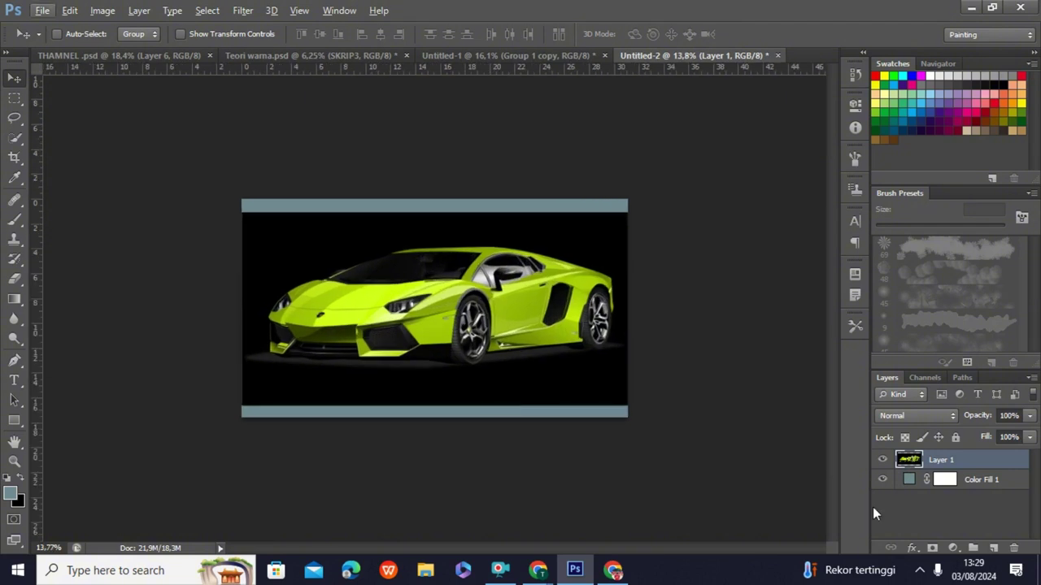
{"action": "key", "text": "ctrl+j"}
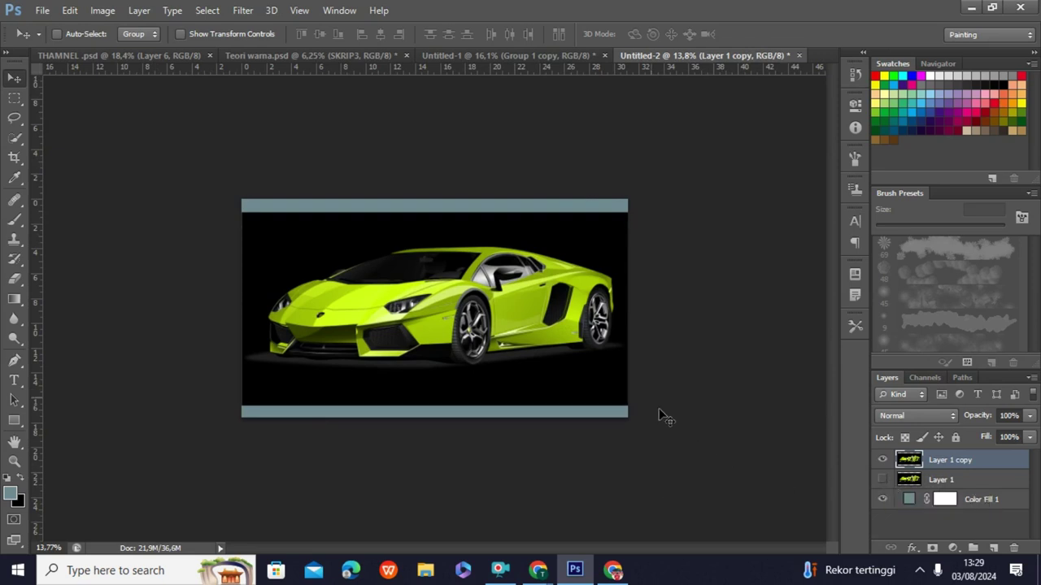
{"action": "key", "text": "ctrl+plus"}
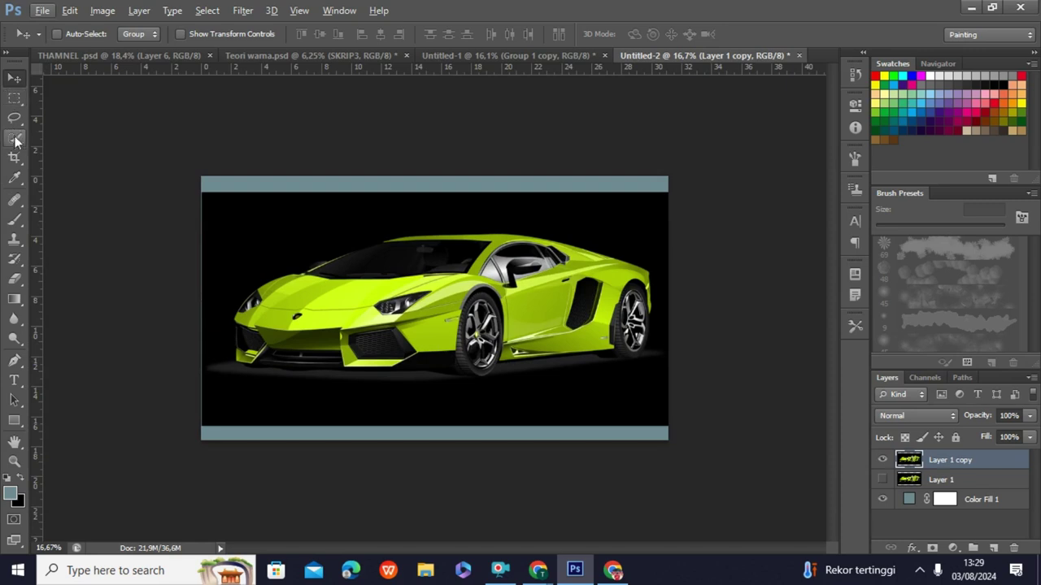
Quick-select the car's hood, front bumper, front wheel, side window and roof
{"action": "left_click", "coordinate": [16, 140]}
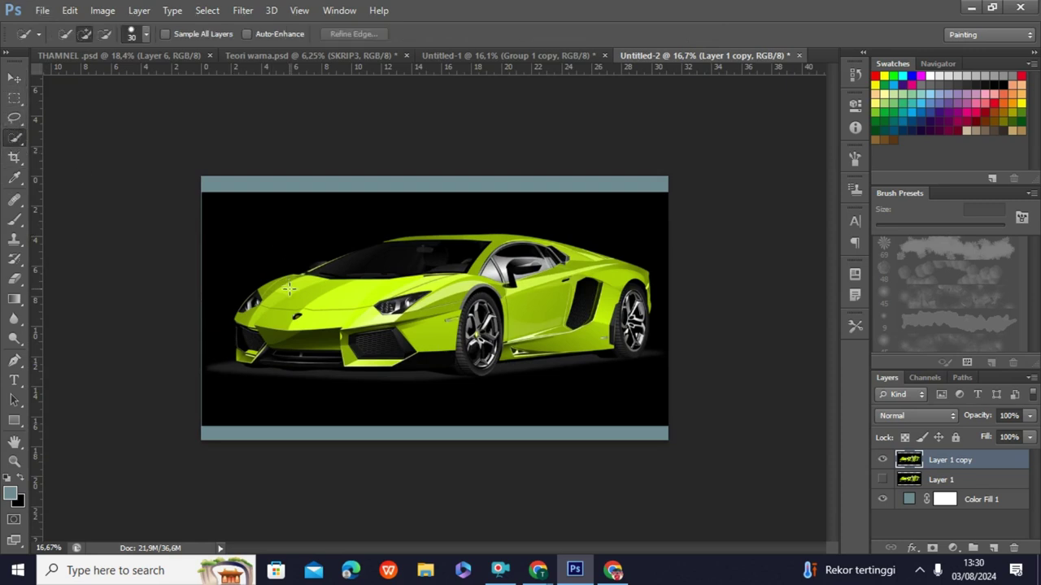
{"action": "mouse_move", "coordinate": [289, 290]}
{"action": "left_mouse_down"}
{"action": "mouse_move", "coordinate": [437, 306]}
{"action": "mouse_move", "coordinate": [387, 344]}
{"action": "left_mouse_up"}
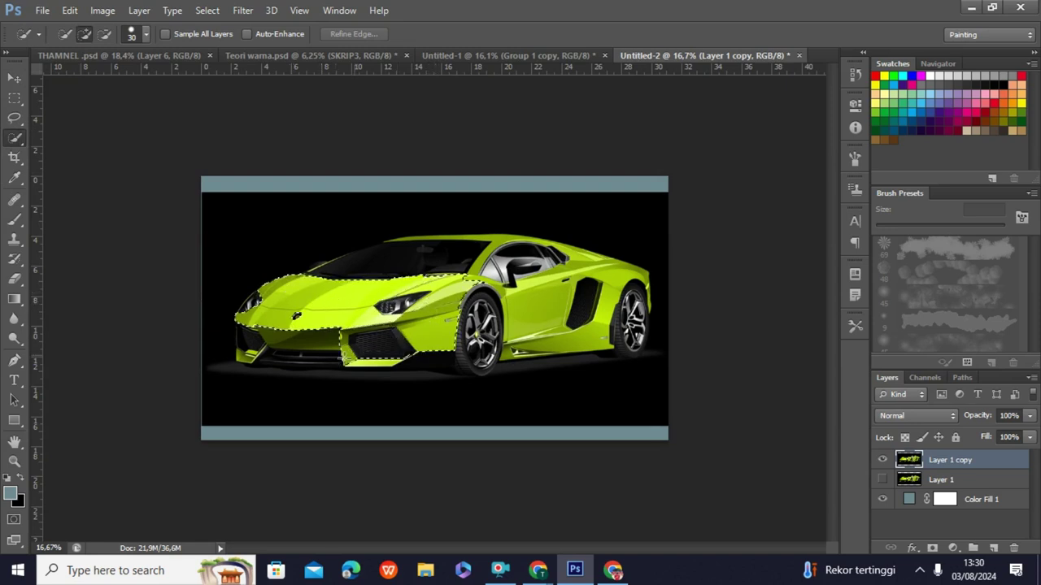
{"action": "mouse_move", "coordinate": [310, 352]}
{"action": "left_mouse_down"}
{"action": "mouse_move", "coordinate": [243, 349]}
{"action": "mouse_move", "coordinate": [426, 365]}
{"action": "left_mouse_up"}
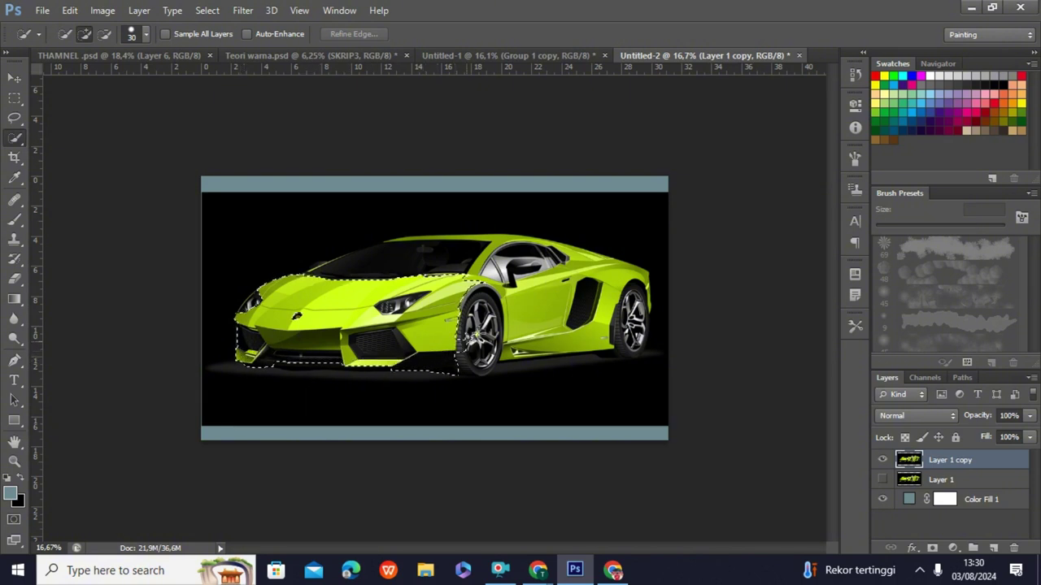
{"action": "mouse_move", "coordinate": [469, 336]}
{"action": "left_mouse_down"}
{"action": "mouse_move", "coordinate": [491, 323]}
{"action": "mouse_move", "coordinate": [476, 310]}
{"action": "mouse_move", "coordinate": [483, 297]}
{"action": "mouse_move", "coordinate": [397, 269]}
{"action": "left_mouse_up"}
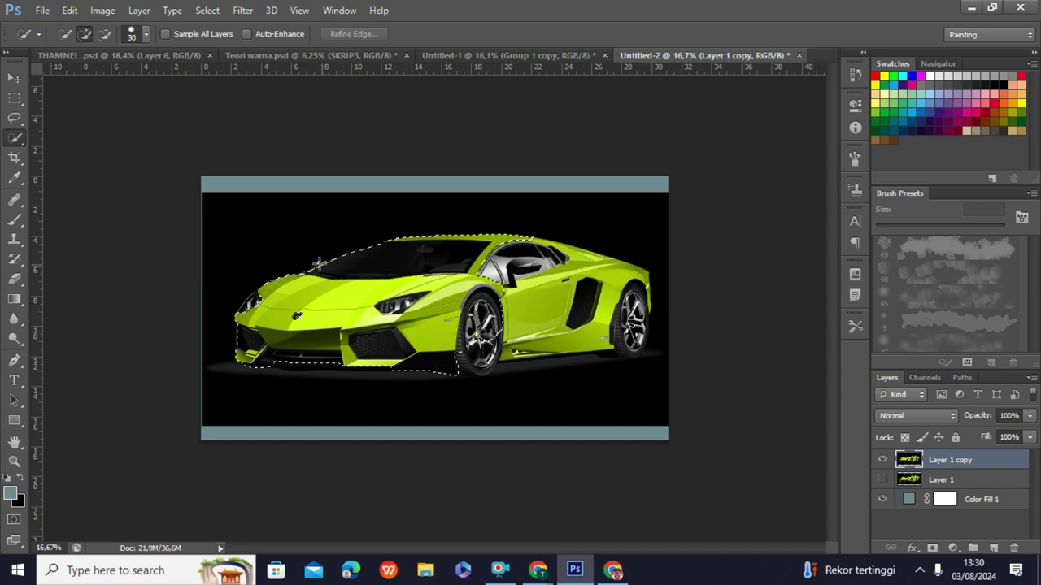
{"action": "left_click_drag", "start_coordinate": [450, 268], "coordinate": [537, 242]}
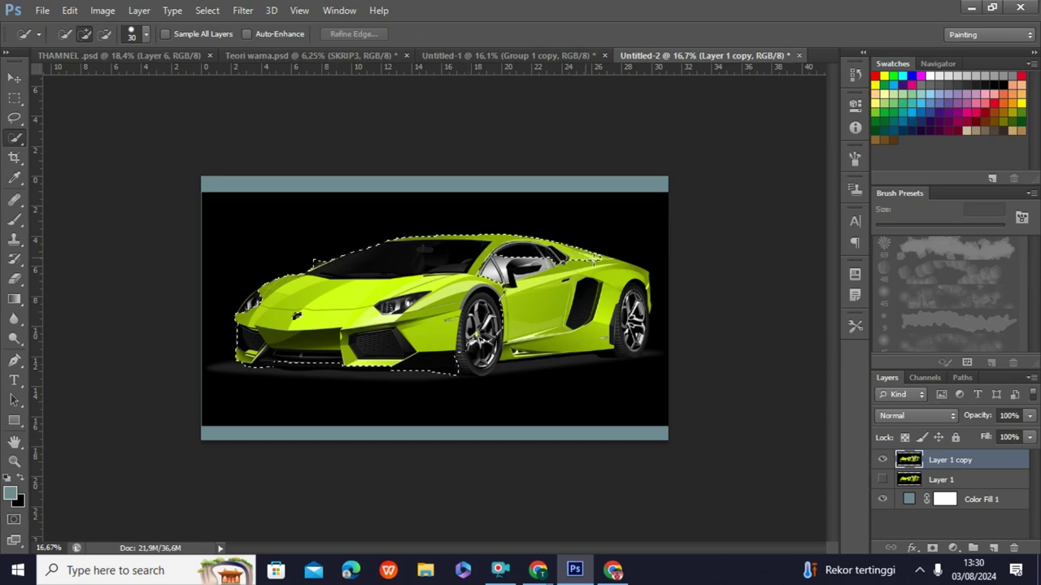
Add the lower front bumper and the car's lower side to the selection
{"action": "scroll", "coordinate": [279, 399], "scroll_direction": "up", "scroll_amount": 1}
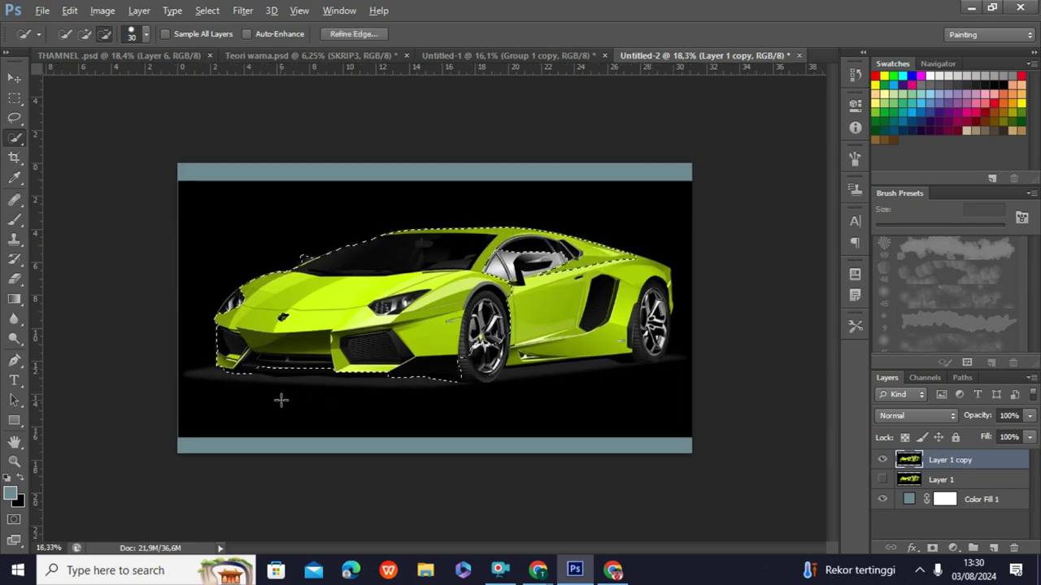
{"action": "scroll", "coordinate": [277, 392], "scroll_direction": "up", "scroll_amount": 3}
{"action": "scroll", "coordinate": [277, 392], "scroll_direction": "up", "scroll_amount": 1}
{"action": "scroll", "coordinate": [232, 417], "scroll_direction": "up", "scroll_amount": 2}
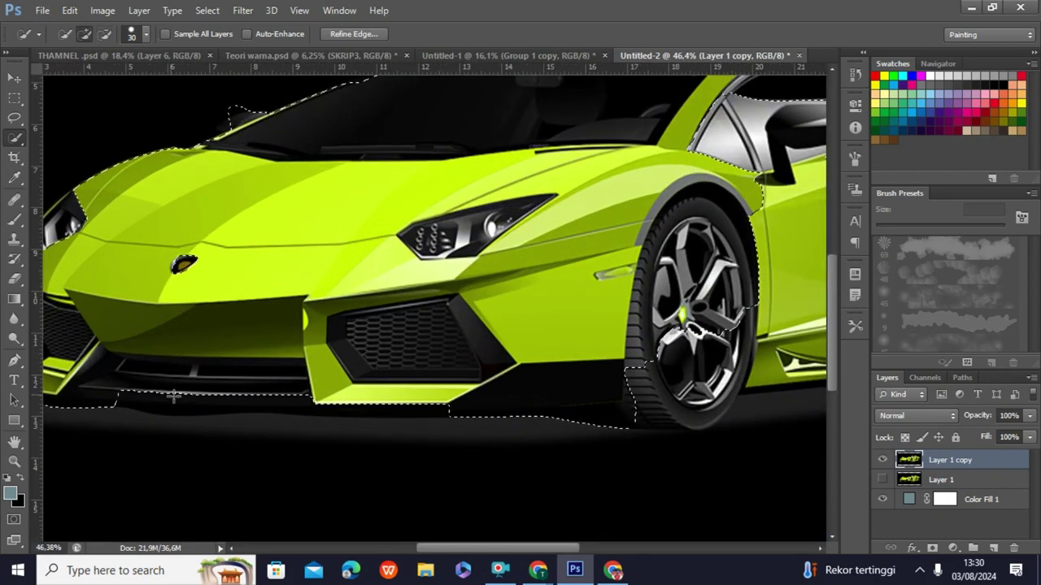
{"action": "mouse_move", "coordinate": [128, 391]}
{"action": "left_mouse_down"}
{"action": "mouse_move", "coordinate": [283, 395]}
{"action": "mouse_move", "coordinate": [297, 385]}
{"action": "left_mouse_up"}
{"action": "scroll", "coordinate": [297, 385], "scroll_direction": "down", "scroll_amount": 2}
{"action": "scroll", "coordinate": [274, 367], "scroll_direction": "down", "scroll_amount": 2}
{"action": "scroll", "coordinate": [498, 377], "scroll_direction": "up", "scroll_amount": 2}
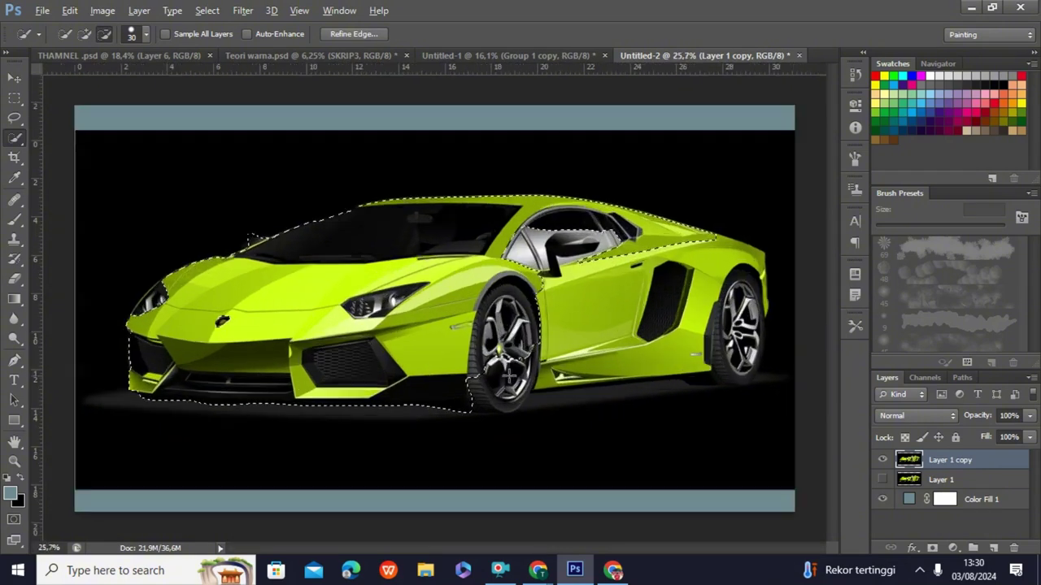
{"action": "scroll", "coordinate": [497, 376], "scroll_direction": "up", "scroll_amount": 2}
{"action": "scroll", "coordinate": [498, 376], "scroll_direction": "up", "scroll_amount": 1}
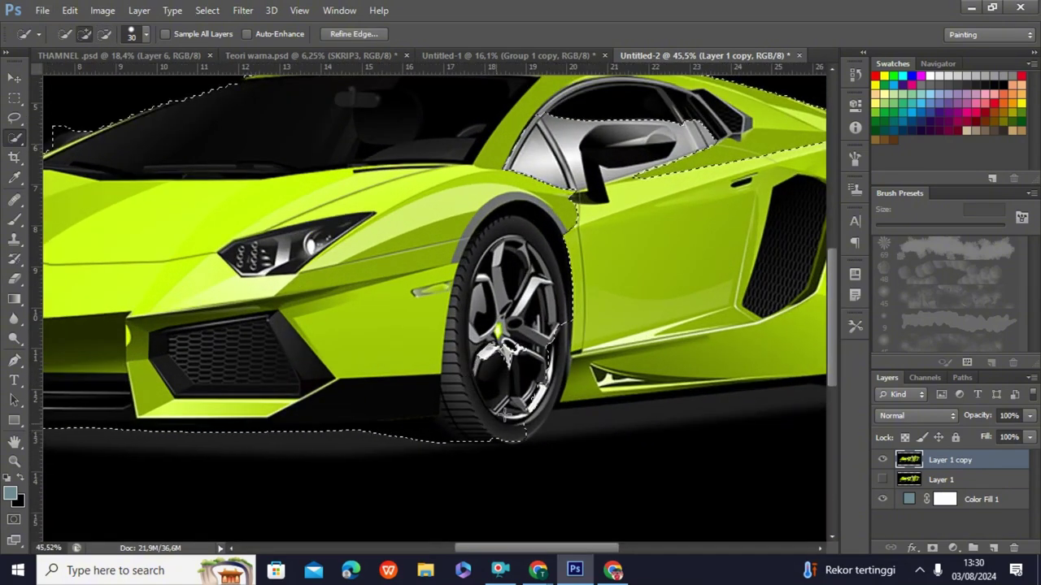
{"action": "mouse_move", "coordinate": [500, 416]}
{"action": "left_mouse_down"}
{"action": "mouse_move", "coordinate": [561, 388]}
{"action": "mouse_move", "coordinate": [540, 419]}
{"action": "mouse_move", "coordinate": [620, 344]}
{"action": "mouse_move", "coordinate": [635, 193]}
{"action": "left_mouse_up"}
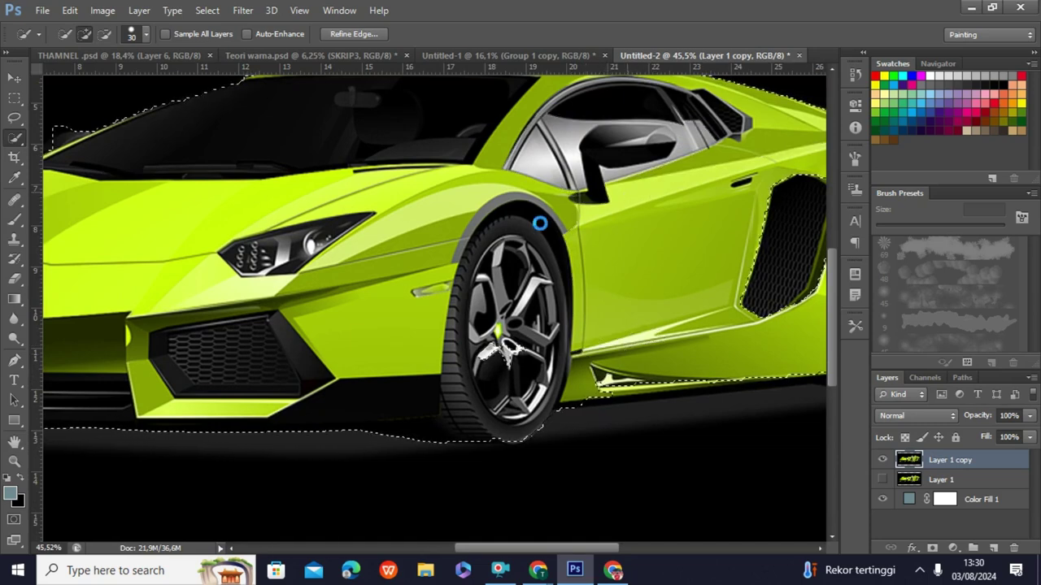
{"action": "scroll", "coordinate": [539, 221], "scroll_direction": "down", "scroll_amount": 3}
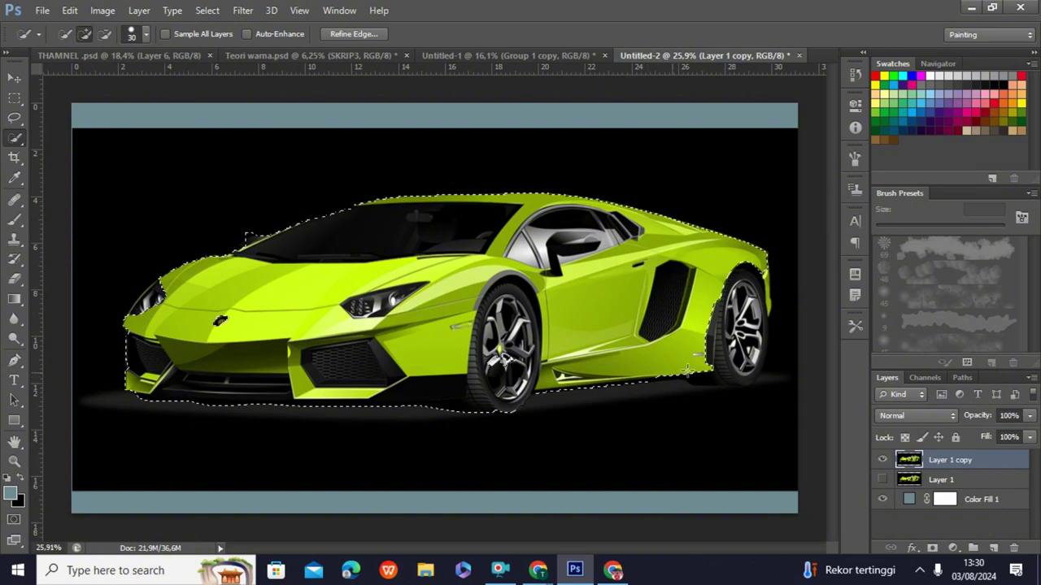
Add the rear wheel and bottom of the rear tyre to the selection
{"action": "mouse_move", "coordinate": [722, 372]}
{"action": "left_mouse_down"}
{"action": "mouse_move", "coordinate": [739, 354]}
{"action": "mouse_move", "coordinate": [736, 281]}
{"action": "left_mouse_up"}
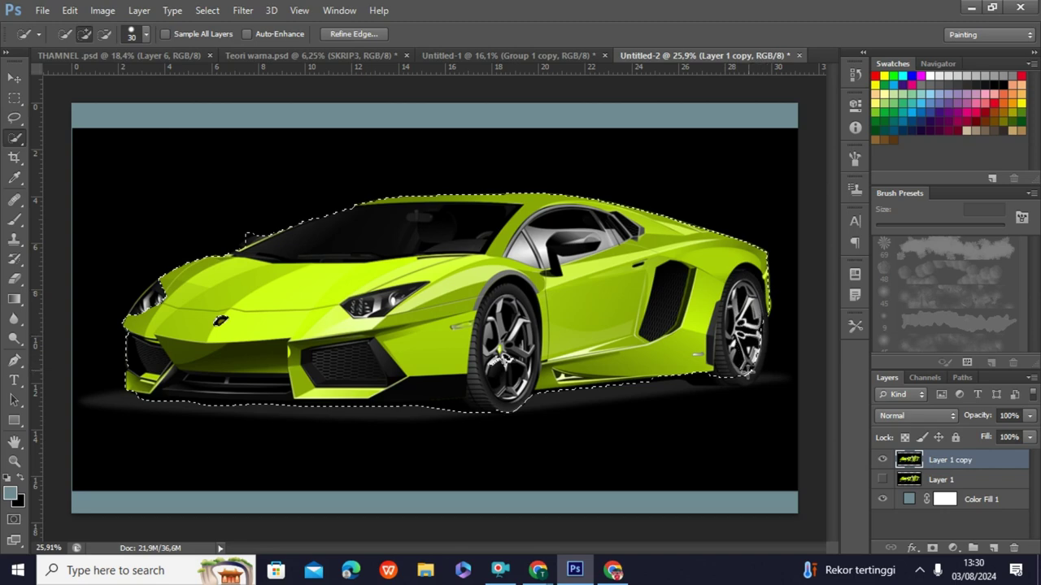
{"action": "scroll", "coordinate": [747, 372], "scroll_direction": "up", "scroll_amount": 2}
{"action": "scroll", "coordinate": [748, 372], "scroll_direction": "up", "scroll_amount": 2}
{"action": "scroll", "coordinate": [752, 373], "scroll_direction": "up", "scroll_amount": 1}
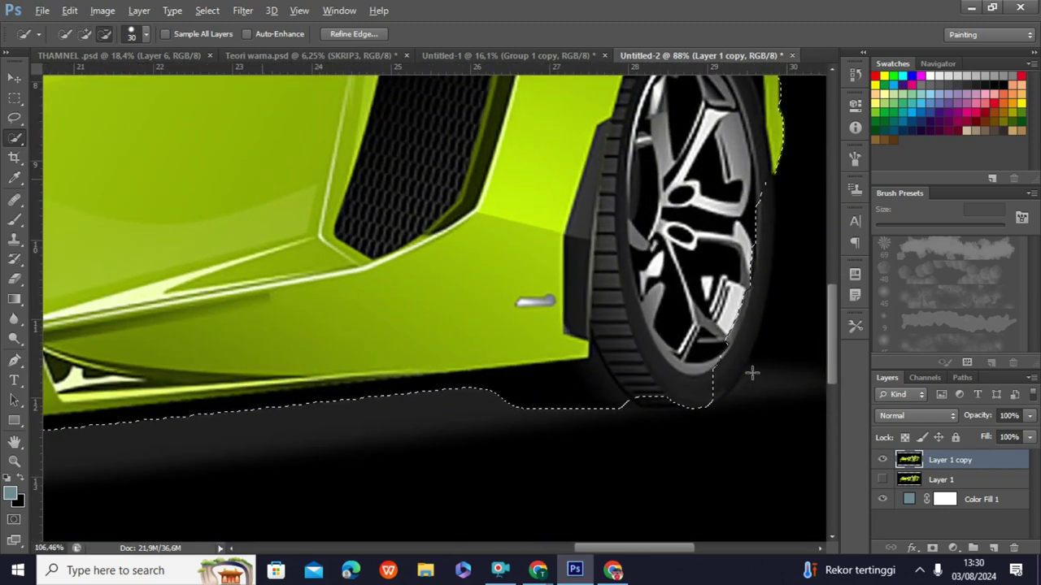
{"action": "mouse_move", "coordinate": [697, 392]}
{"action": "left_mouse_down"}
{"action": "mouse_move", "coordinate": [735, 336]}
{"action": "mouse_move", "coordinate": [746, 295]}
{"action": "left_mouse_up"}
{"action": "mouse_move", "coordinate": [755, 255]}
{"action": "left_mouse_down"}
{"action": "mouse_move", "coordinate": [757, 186]}
{"action": "mouse_move", "coordinate": [764, 268]}
{"action": "left_mouse_up"}
{"action": "key", "text": "ctrl+d"}
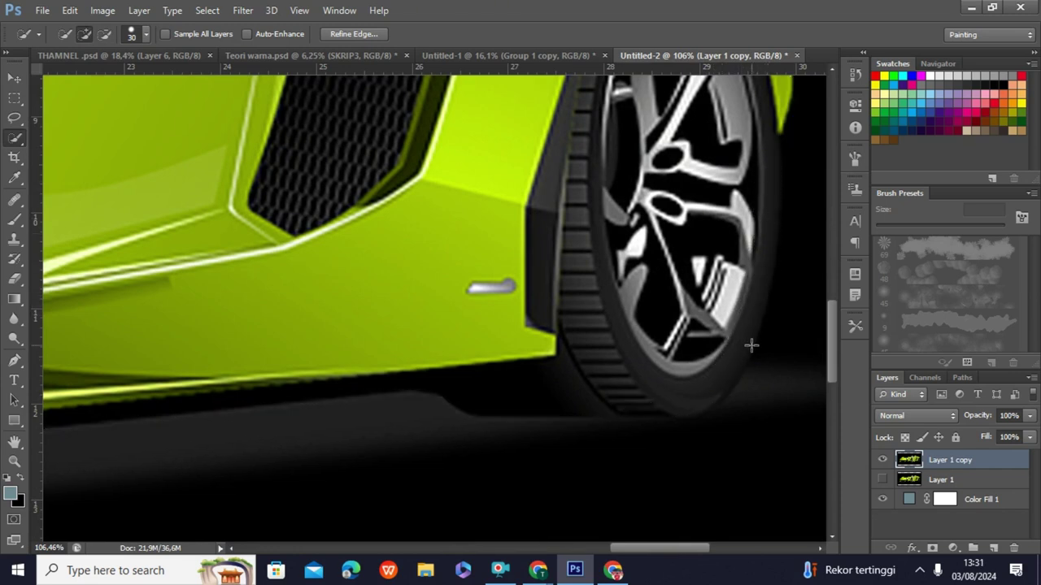
{"action": "key", "text": "ctrl+z"}
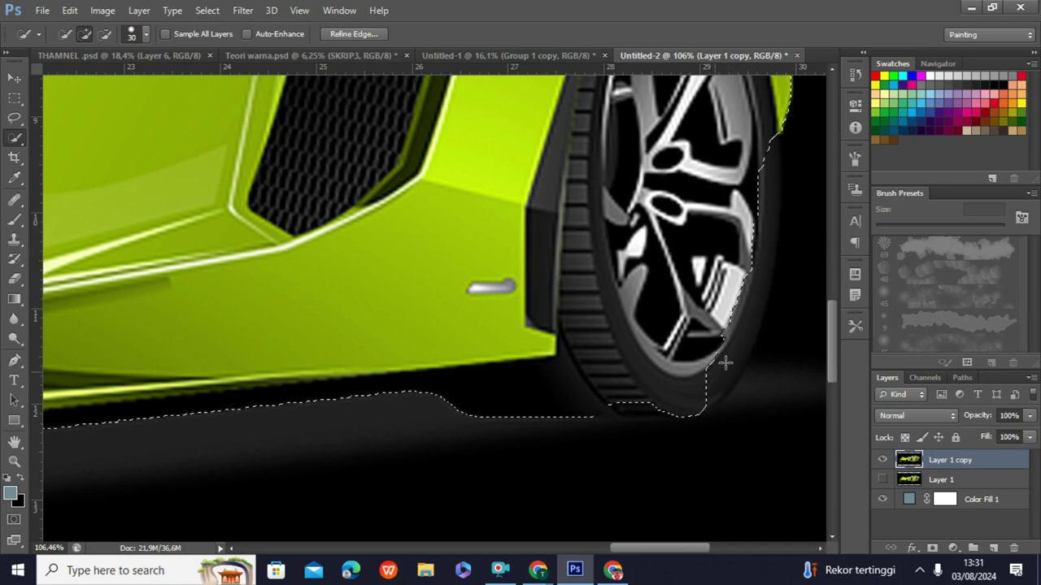
Refine the selection along the rear tyre's edge and bottom
{"action": "mouse_move", "coordinate": [742, 325]}
{"action": "left_mouse_down"}
{"action": "mouse_move", "coordinate": [743, 200]}
{"action": "mouse_move", "coordinate": [734, 241]}
{"action": "left_mouse_up"}
{"action": "scroll", "coordinate": [733, 241], "scroll_direction": "down", "scroll_amount": 2}
{"action": "scroll", "coordinate": [685, 353], "scroll_direction": "down", "scroll_amount": 3}
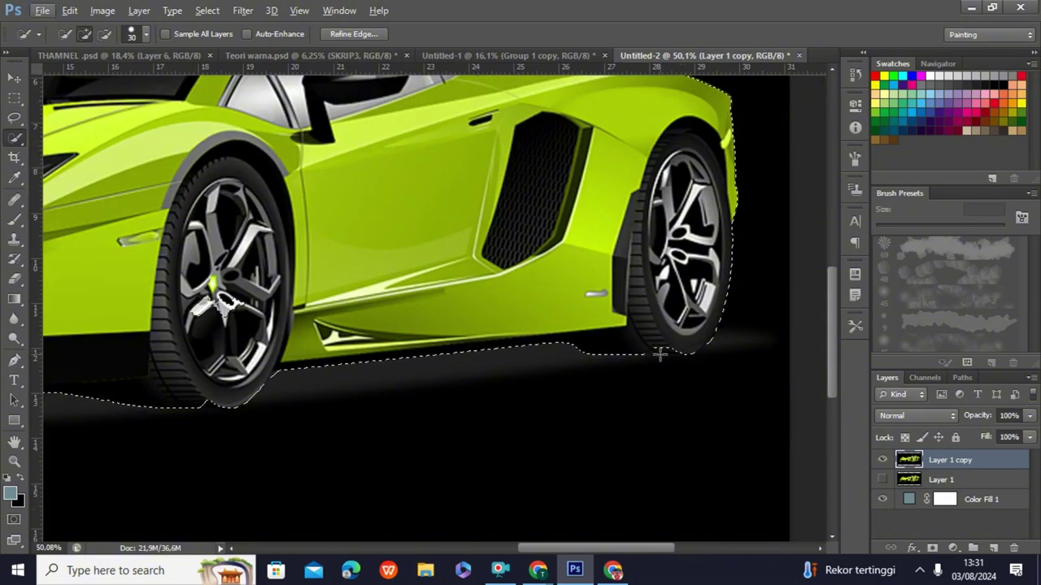
{"action": "scroll", "coordinate": [656, 326], "scroll_direction": "up", "scroll_amount": 3}
{"action": "mouse_move", "coordinate": [656, 325]}
{"action": "left_mouse_down"}
{"action": "mouse_move", "coordinate": [669, 344]}
{"action": "mouse_move", "coordinate": [688, 345]}
{"action": "mouse_move", "coordinate": [669, 348]}
{"action": "mouse_move", "coordinate": [700, 353]}
{"action": "mouse_move", "coordinate": [643, 341]}
{"action": "left_mouse_up"}
{"action": "scroll", "coordinate": [643, 341], "scroll_direction": "down", "scroll_amount": 2}
{"action": "scroll", "coordinate": [641, 341], "scroll_direction": "down", "scroll_amount": 2}
{"action": "scroll", "coordinate": [639, 342], "scroll_direction": "down", "scroll_amount": 2}
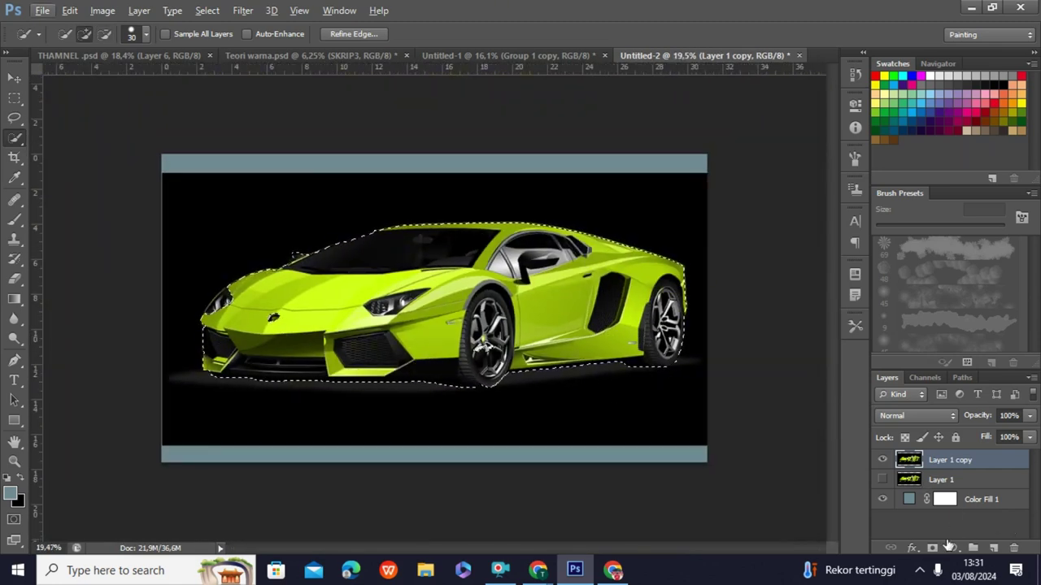
{"action": "left_click", "coordinate": [935, 549]}
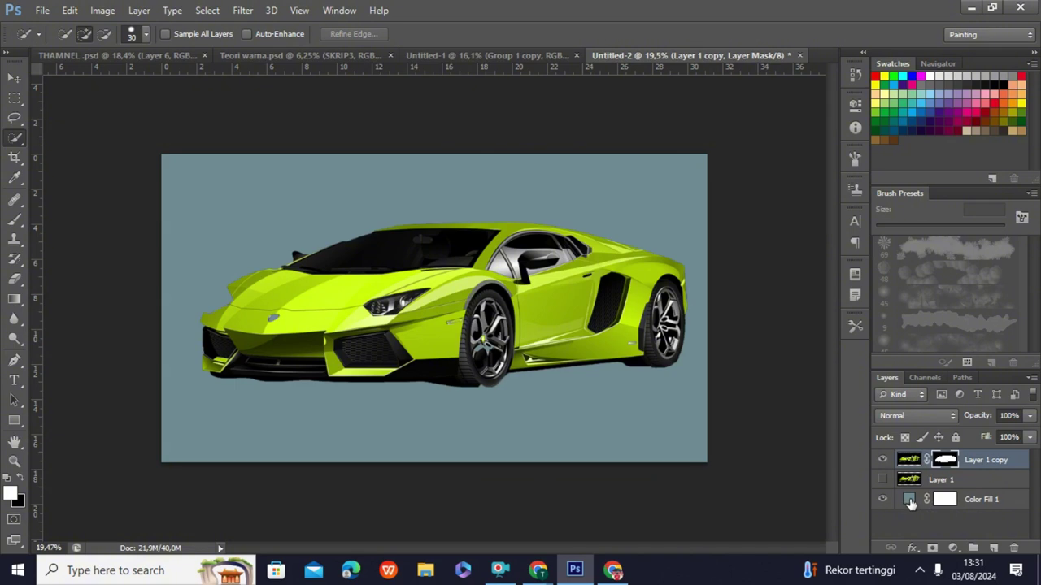
{"action": "double_click", "coordinate": [910, 503]}
{"action": "left_click_drag", "start_coordinate": [657, 294], "coordinate": [656, 339]}
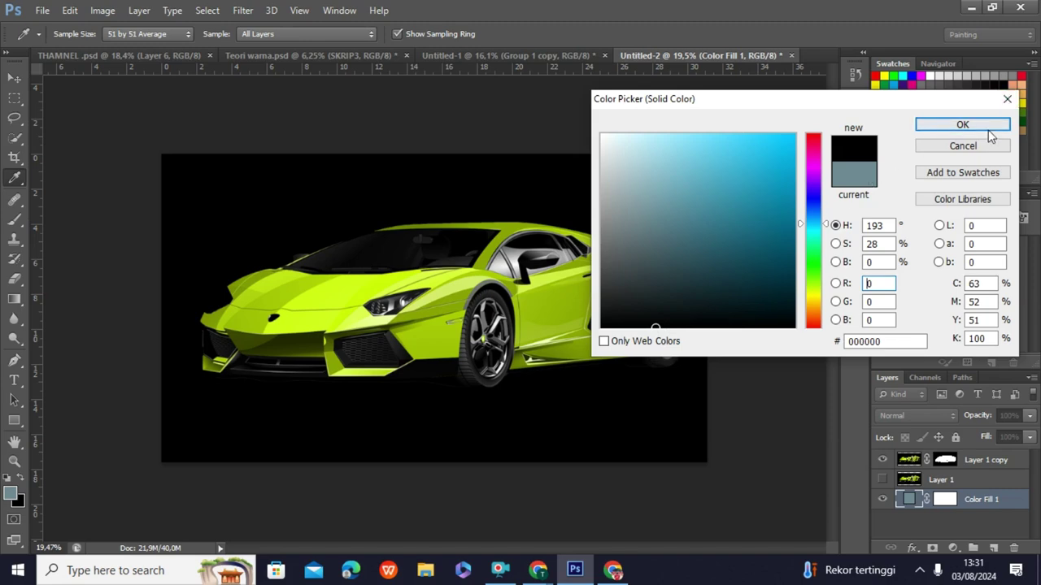
{"action": "left_click", "coordinate": [1005, 99]}
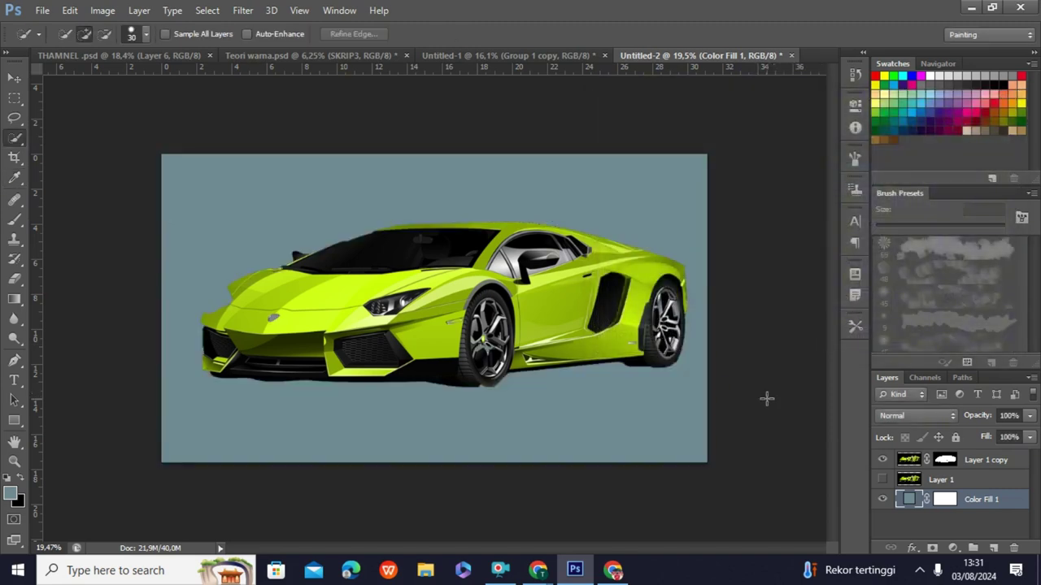
{"action": "key", "text": "ctrl+z"}
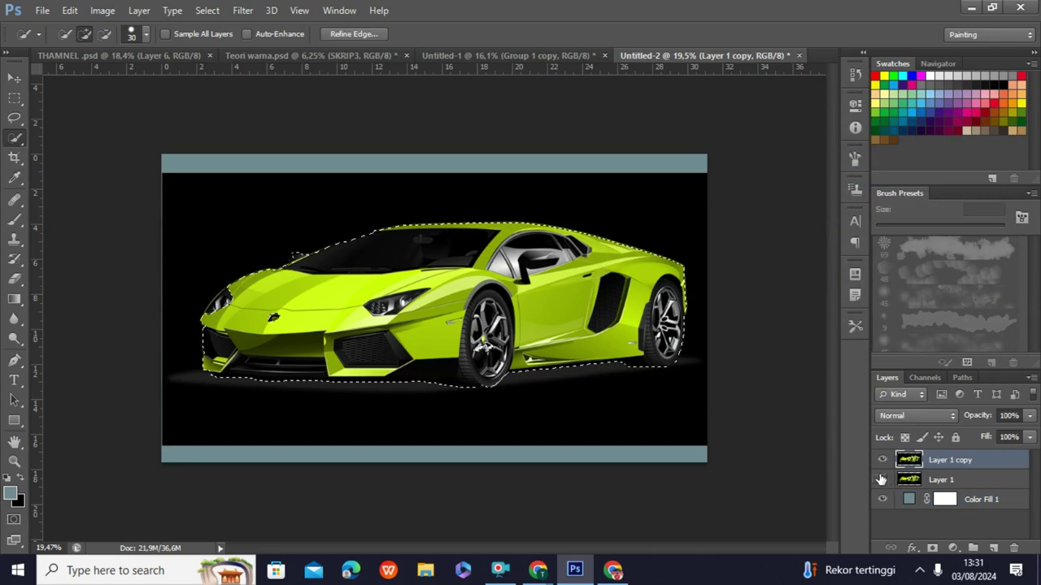
Hide Layer 1 and add the headlight, hood emblem and front wheel gap to the selection
{"action": "left_click", "coordinate": [882, 479]}
{"action": "scroll", "coordinate": [216, 269], "scroll_direction": "up", "scroll_amount": 1, "text": "alt"}
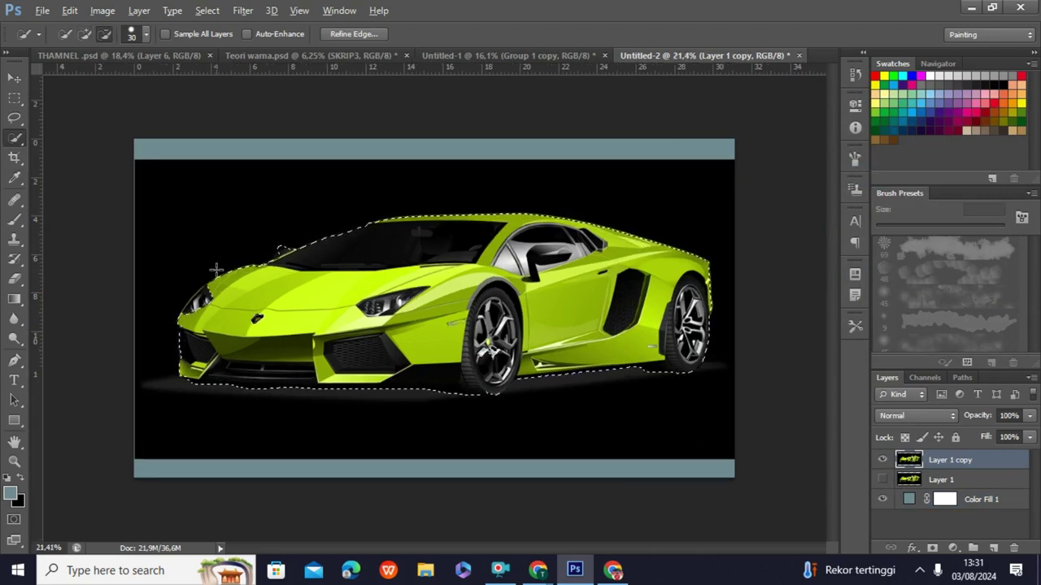
{"action": "scroll", "coordinate": [217, 269], "scroll_direction": "up", "scroll_amount": 4, "text": "alt"}
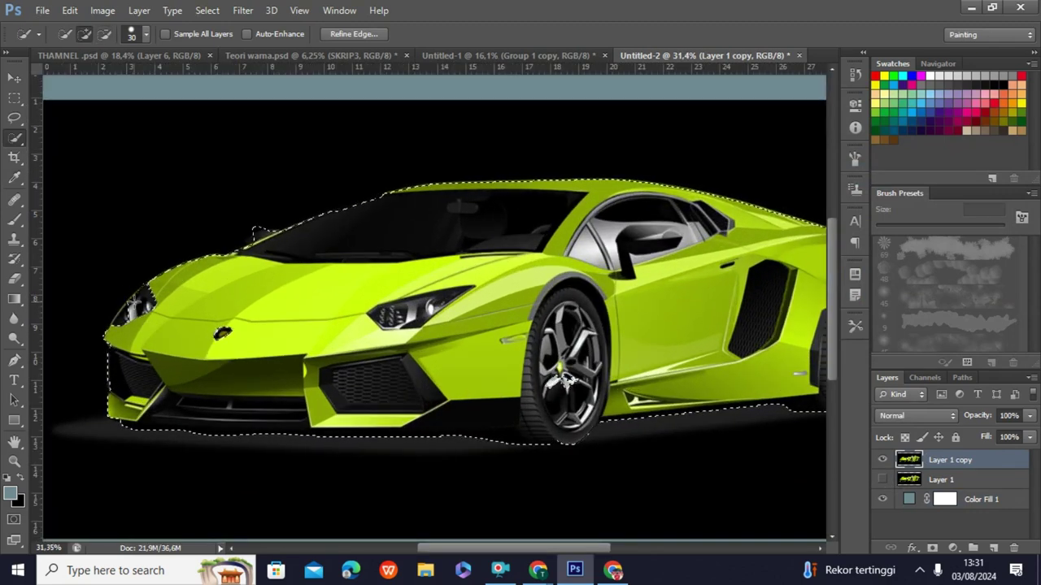
{"action": "left_click_drag", "start_coordinate": [134, 303], "coordinate": [128, 312]}
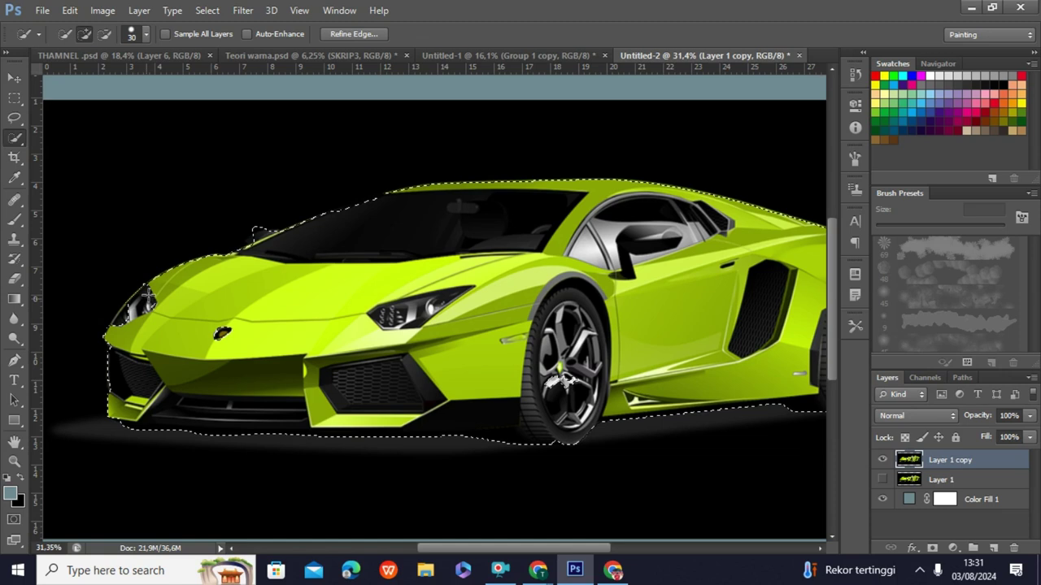
{"action": "left_click", "coordinate": [223, 333]}
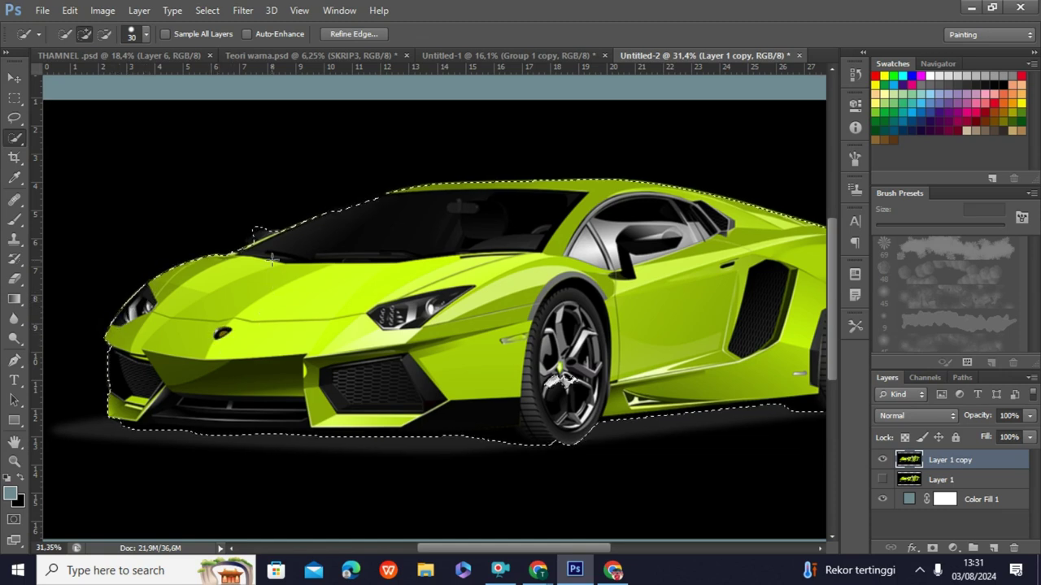
{"action": "left_click", "coordinate": [568, 399]}
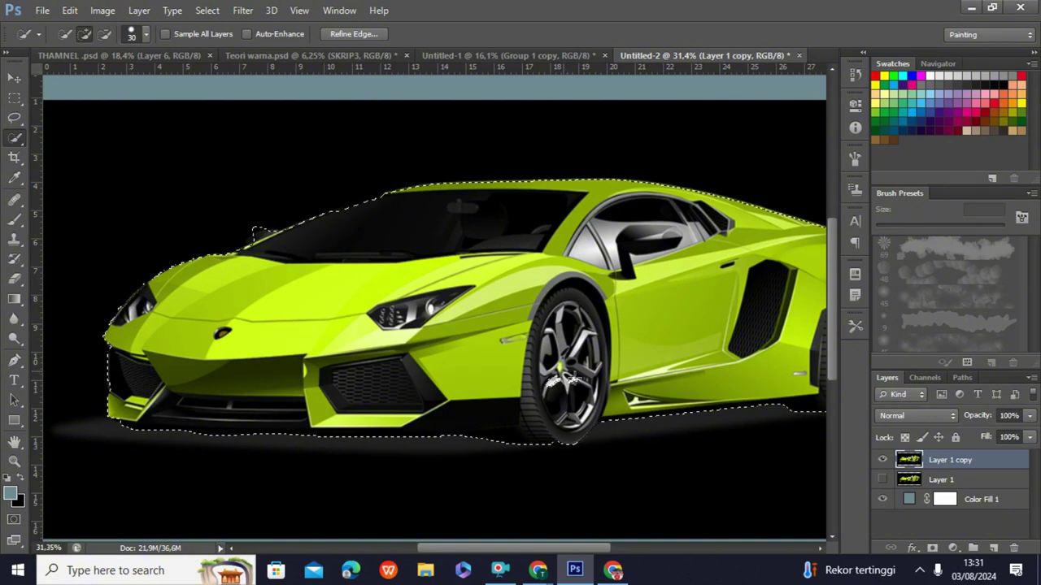
{"action": "scroll", "coordinate": [541, 388], "scroll_direction": "down", "scroll_amount": 1}
{"action": "scroll", "coordinate": [488, 358], "scroll_direction": "down", "scroll_amount": 1}
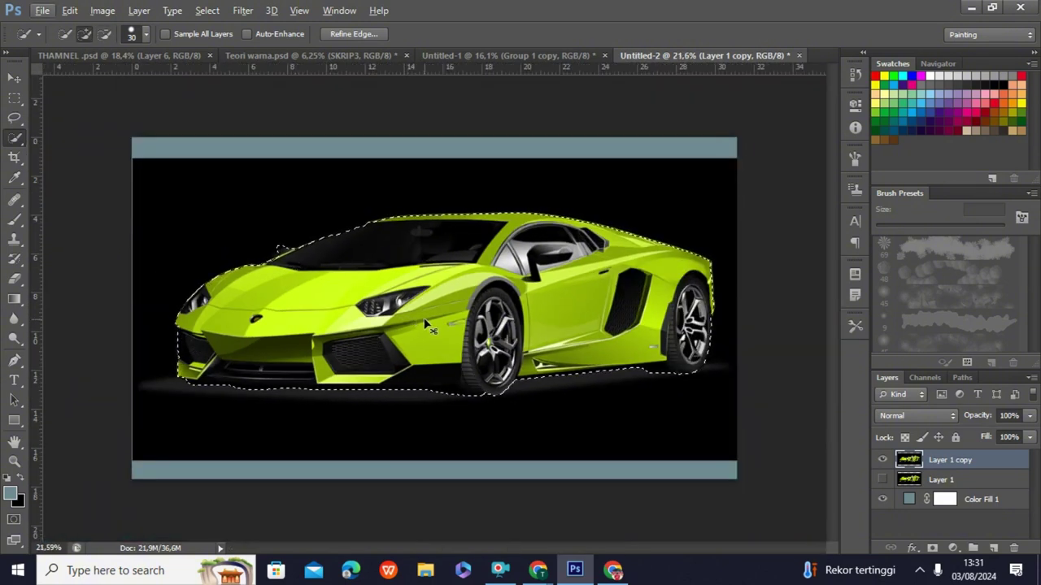
Cut the selected car to the clipboard and delete the Layer 1 copy layer
{"action": "key", "text": "ctrl+x"}
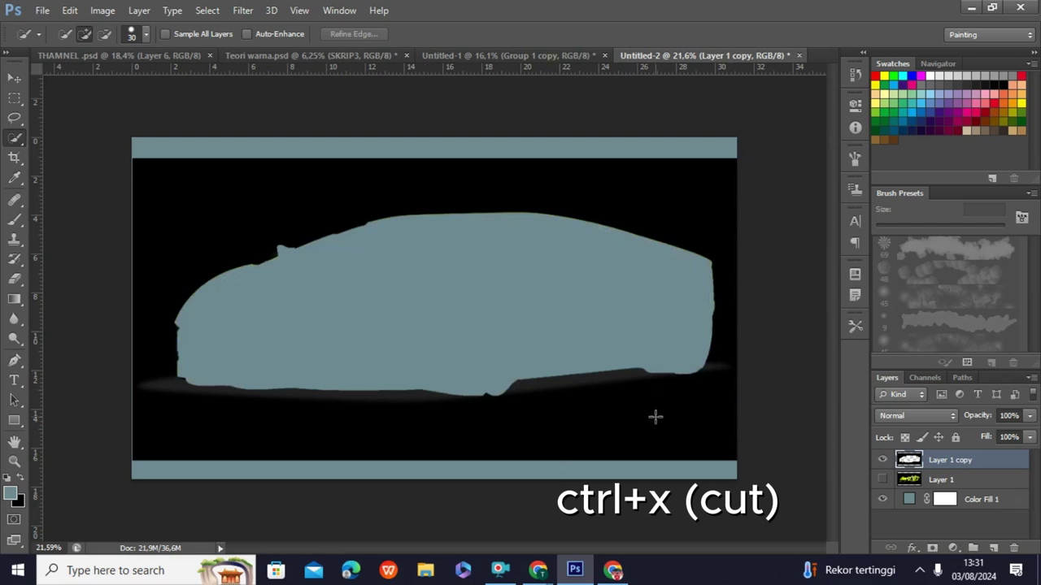
{"action": "left_click", "coordinate": [1017, 547]}
Confirm deleting Layer 1 copy and set the Color Fill 1 background to black (000000)
{"action": "left_click", "coordinate": [488, 218]}
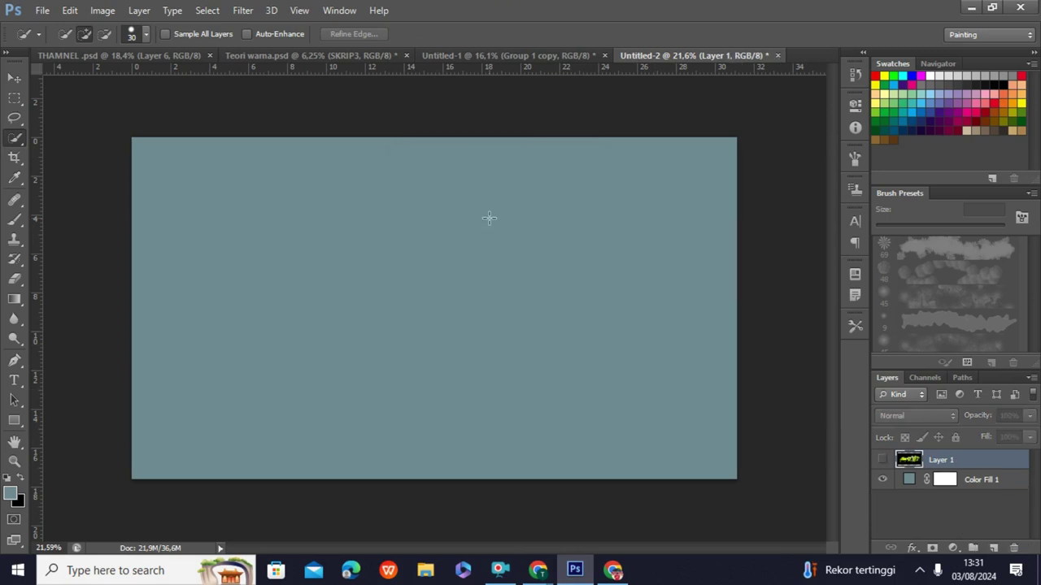
{"action": "double_click", "coordinate": [910, 479]}
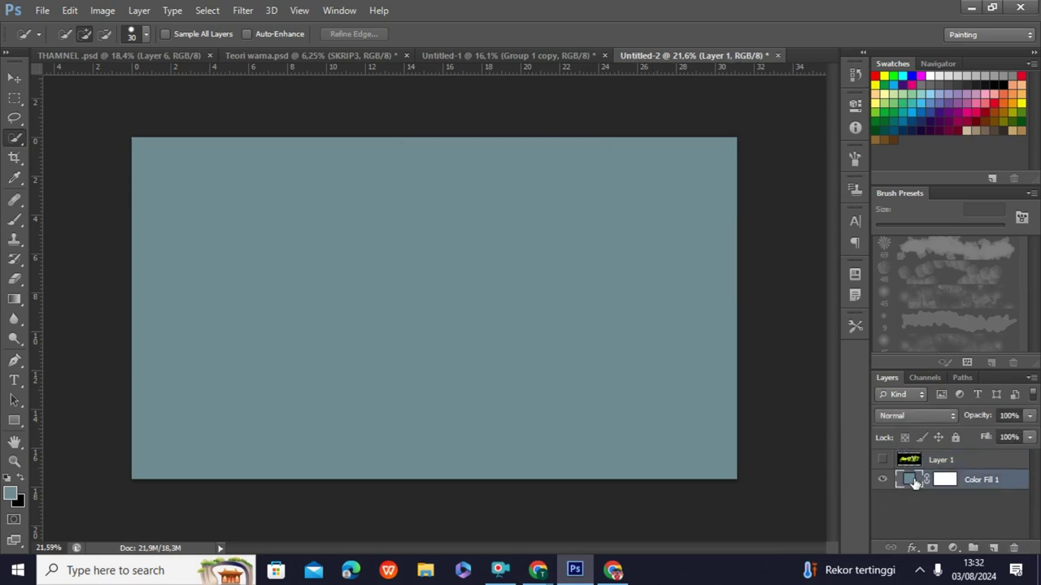
{"action": "left_click", "coordinate": [706, 328]}
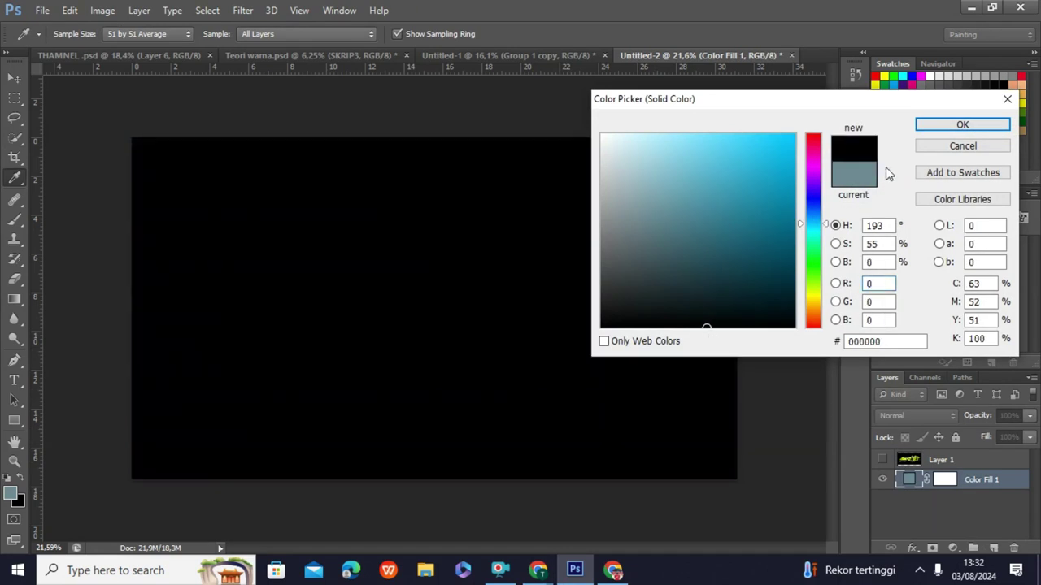
{"action": "left_click", "coordinate": [951, 127]}
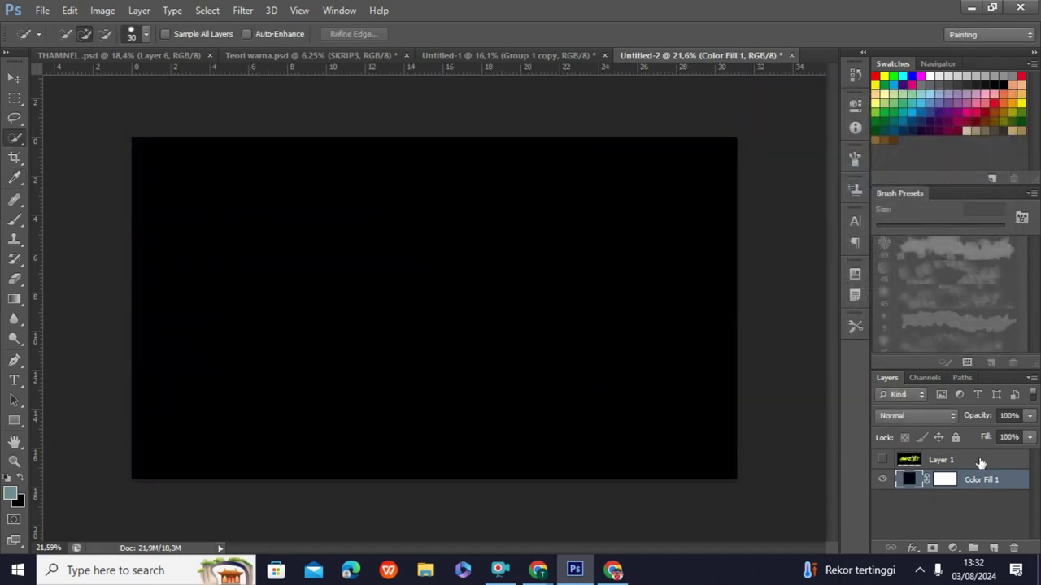
Paste the cut-out car as Layer 2, leaving only Layer 2 visible
{"action": "left_click", "coordinate": [980, 461]}
{"action": "key", "text": "ctrl+v"}
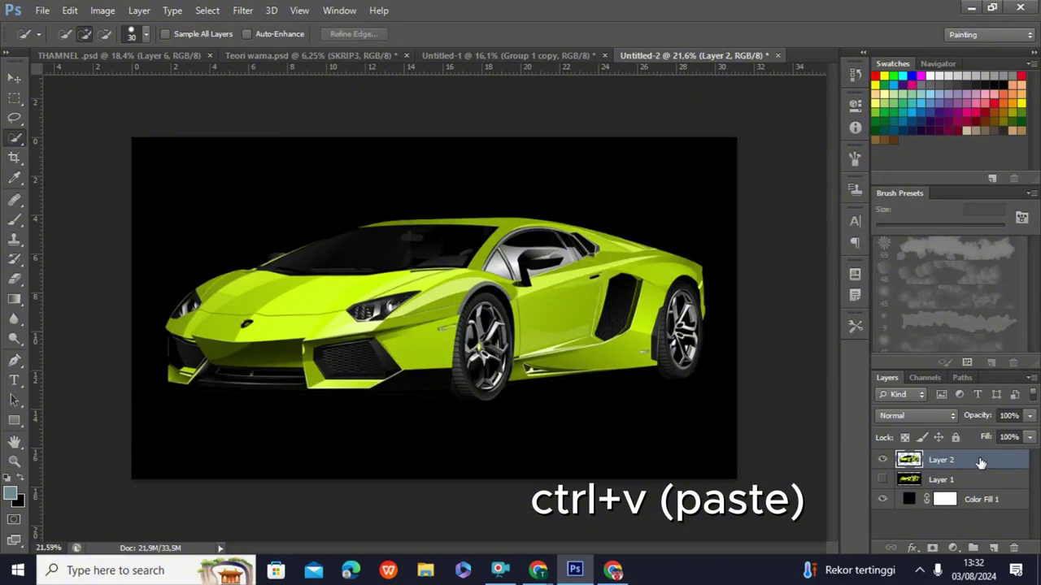
{"action": "scroll", "coordinate": [424, 414], "scroll_direction": "down", "scroll_amount": 1}
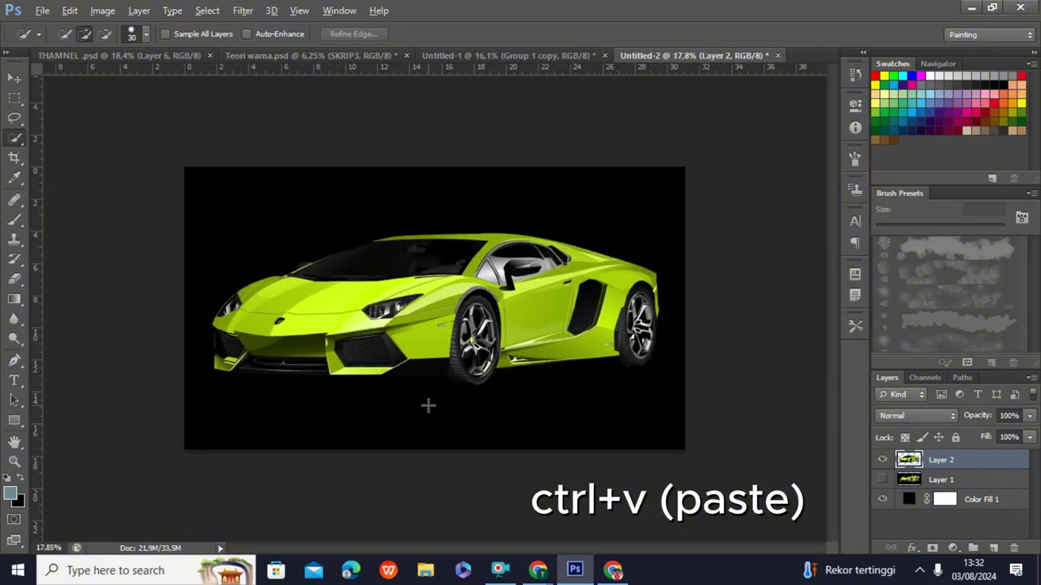
{"action": "left_click", "coordinate": [881, 481]}
{"action": "left_click", "coordinate": [881, 479]}
{"action": "left_click", "coordinate": [882, 459]}
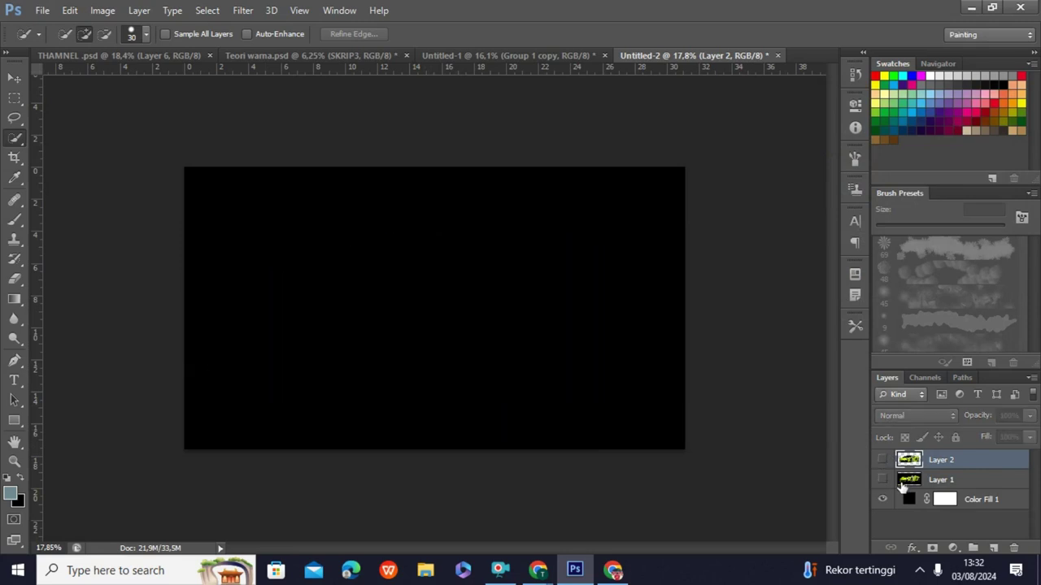
{"action": "left_click", "coordinate": [882, 480]}
{"action": "left_click", "coordinate": [881, 480]}
{"action": "left_click", "coordinate": [881, 460]}
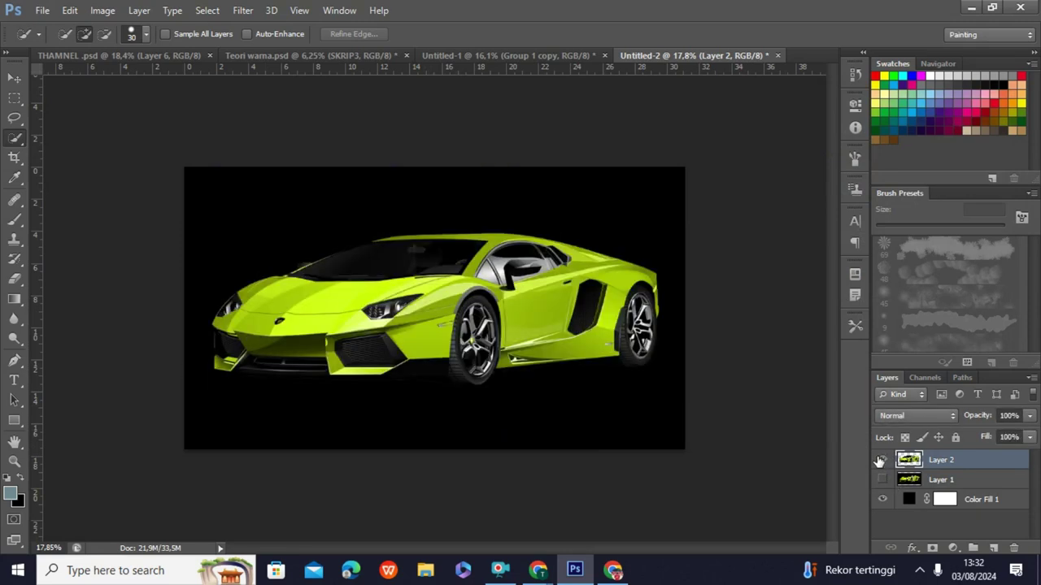
Apply Hue/Saturation to the Layer 2 car with Hue -180 and Saturation +95
{"action": "left_click", "coordinate": [101, 13]}
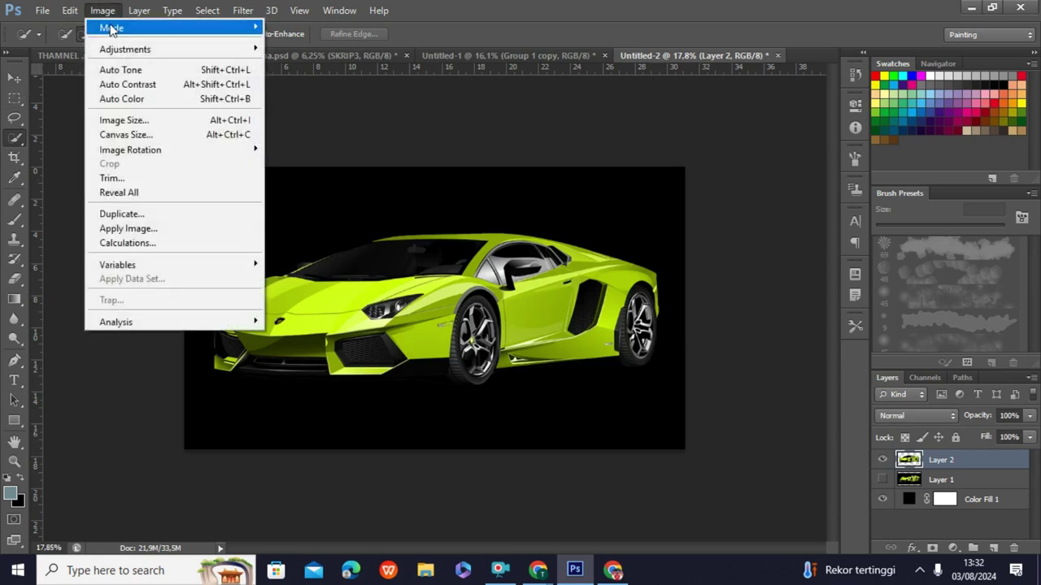
{"action": "mouse_move", "coordinate": [125, 49]}
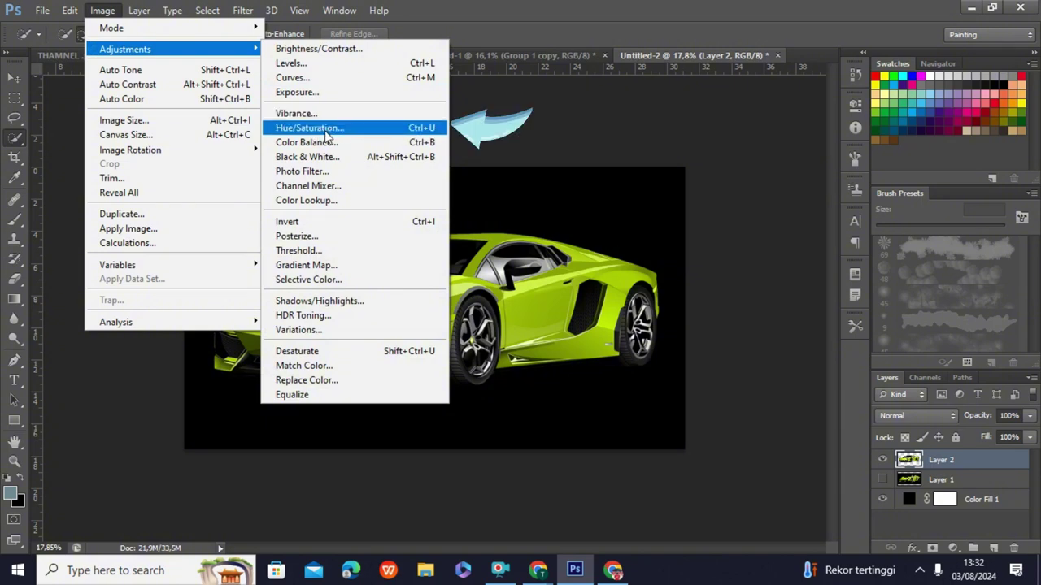
{"action": "left_click", "coordinate": [327, 131]}
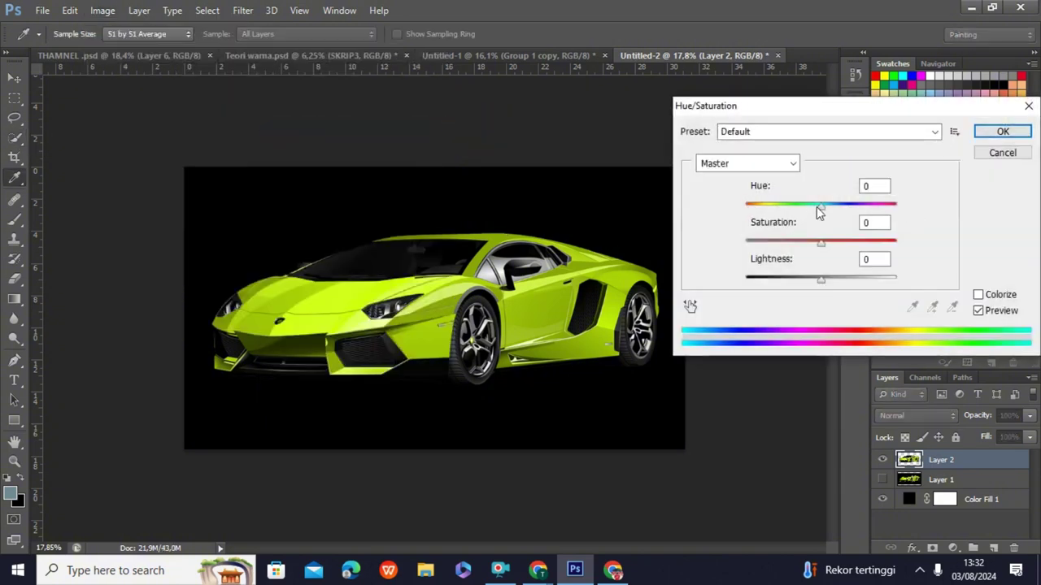
{"action": "mouse_move", "coordinate": [818, 204]}
{"action": "left_mouse_down"}
{"action": "mouse_move", "coordinate": [767, 206]}
{"action": "mouse_move", "coordinate": [740, 220]}
{"action": "mouse_move", "coordinate": [913, 217]}
{"action": "mouse_move", "coordinate": [805, 226]}
{"action": "mouse_move", "coordinate": [908, 226]}
{"action": "mouse_move", "coordinate": [751, 225]}
{"action": "left_mouse_up"}
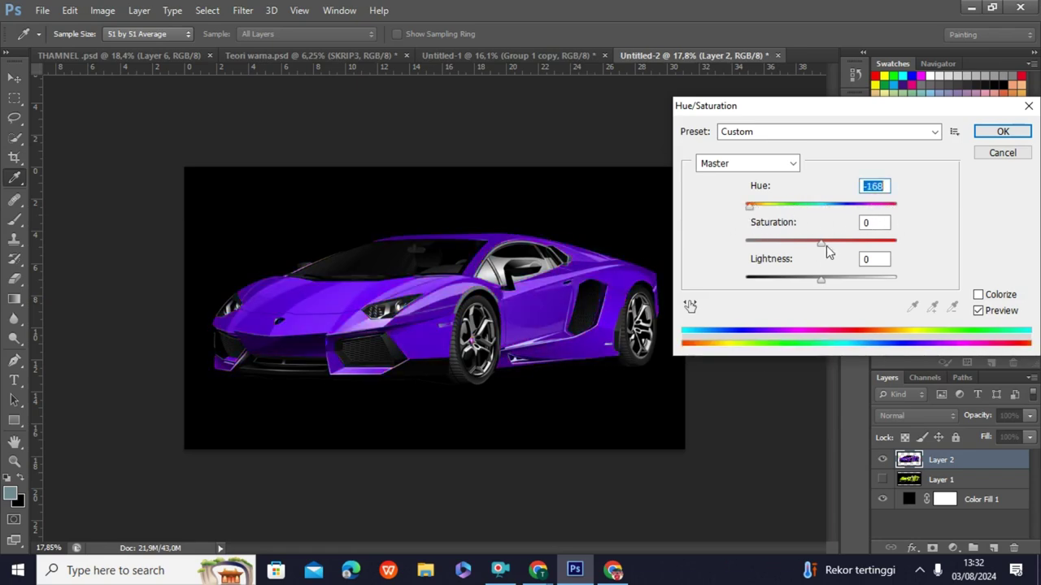
{"action": "left_click_drag", "start_coordinate": [826, 245], "coordinate": [893, 248]}
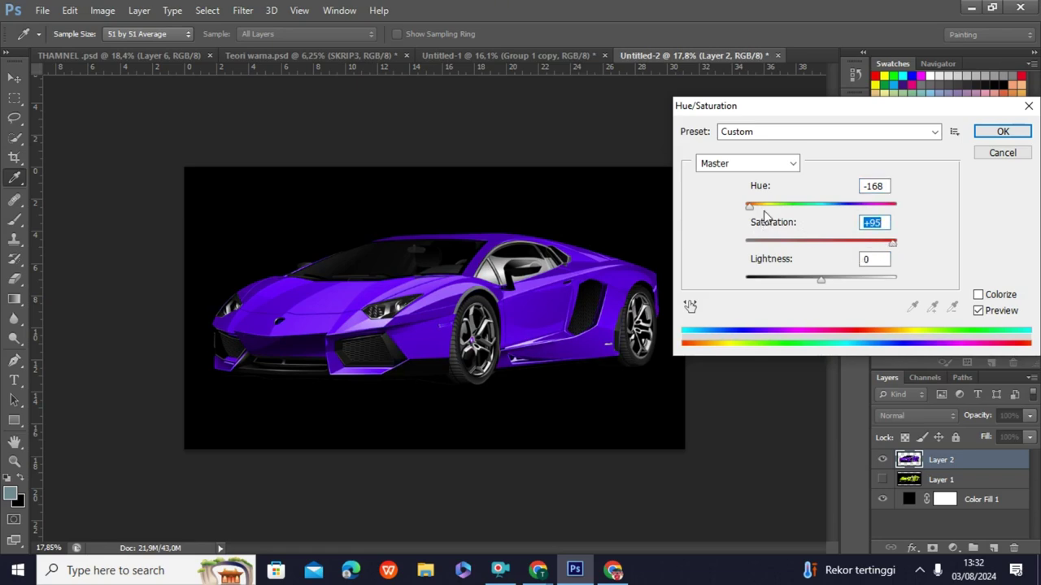
{"action": "mouse_move", "coordinate": [763, 212]}
{"action": "left_mouse_down"}
{"action": "mouse_move", "coordinate": [848, 209]}
{"action": "mouse_move", "coordinate": [740, 206]}
{"action": "left_mouse_up"}
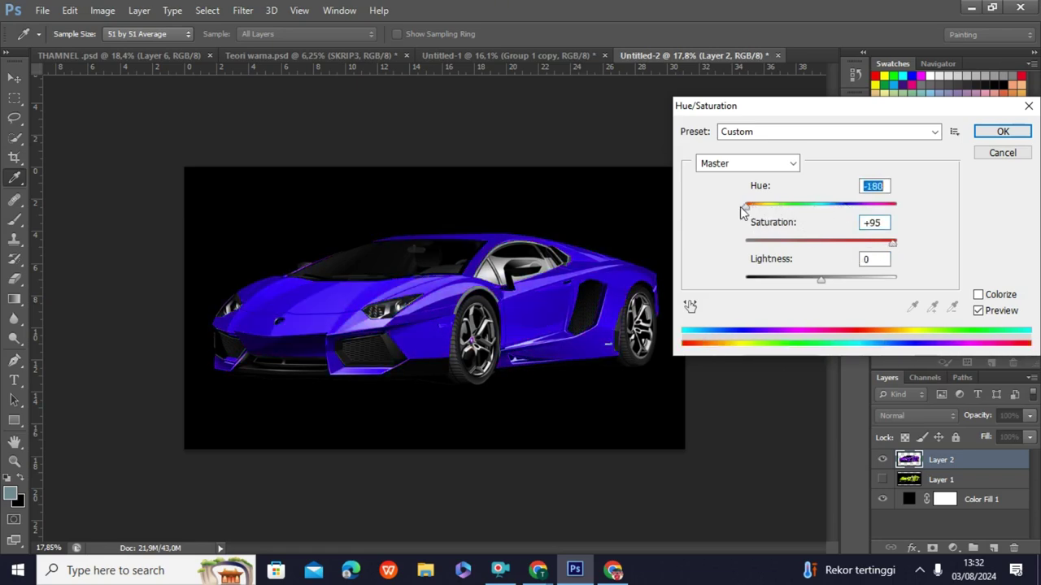
{"action": "key", "text": "Return"}
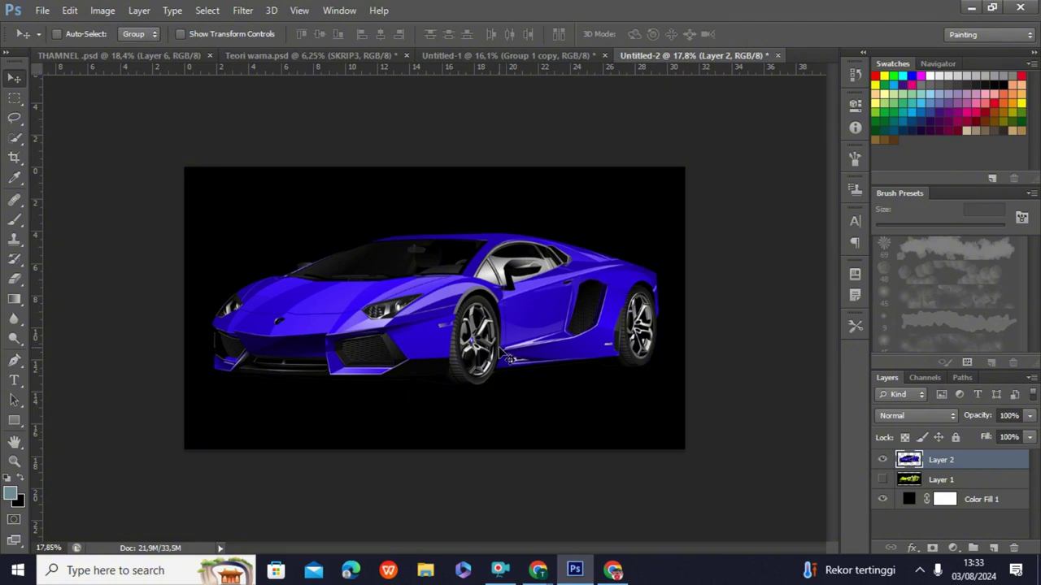
Scale the blue car to about 47.7% and move it to the top right
{"action": "key", "text": "ctrl+t"}
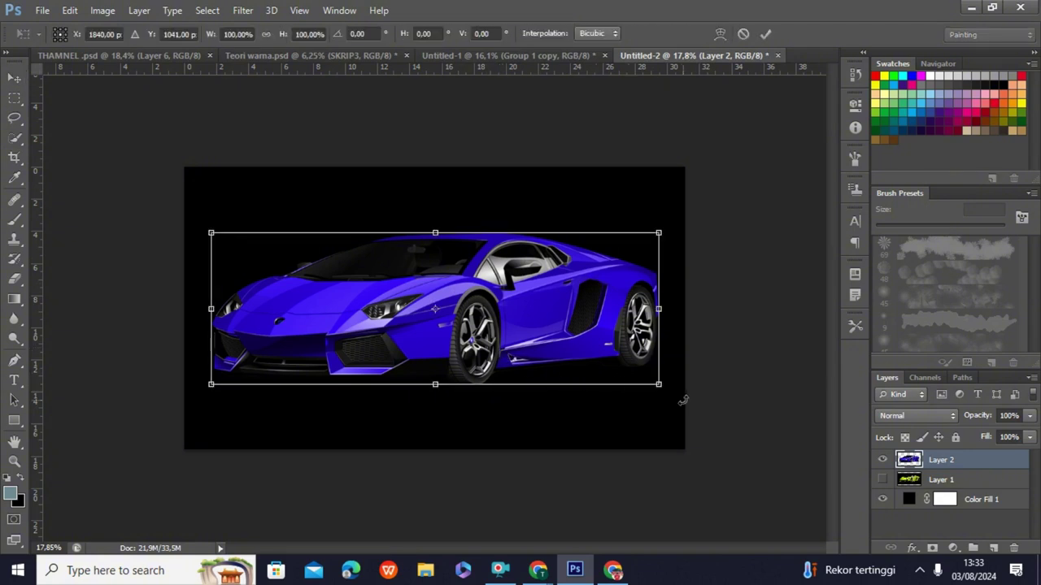
{"action": "left_click_drag", "start_coordinate": [659, 385], "coordinate": [539, 342]}
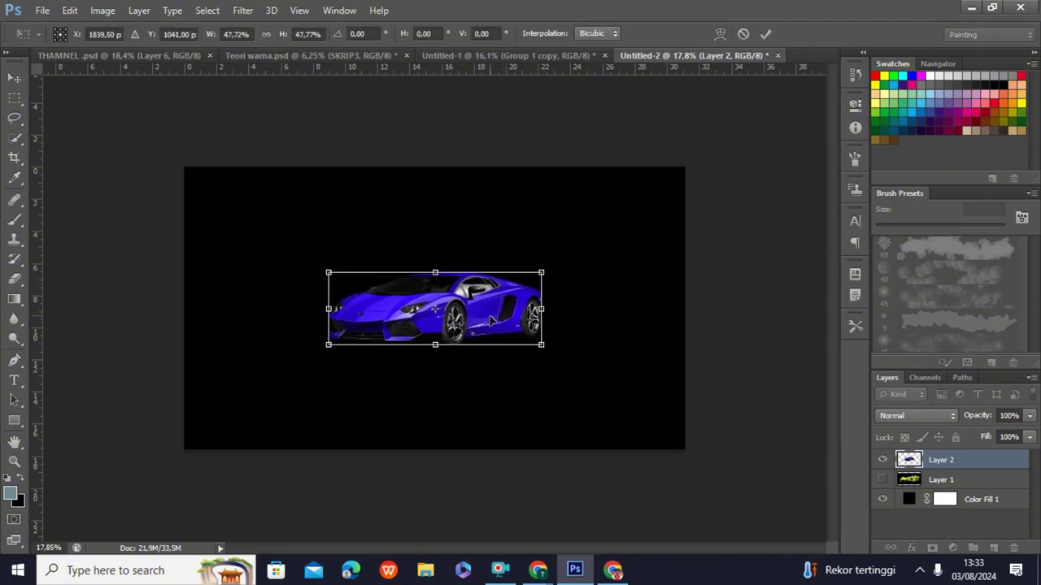
{"action": "left_click_drag", "start_coordinate": [493, 313], "coordinate": [636, 213]}
{"action": "left_click", "coordinate": [766, 34]}
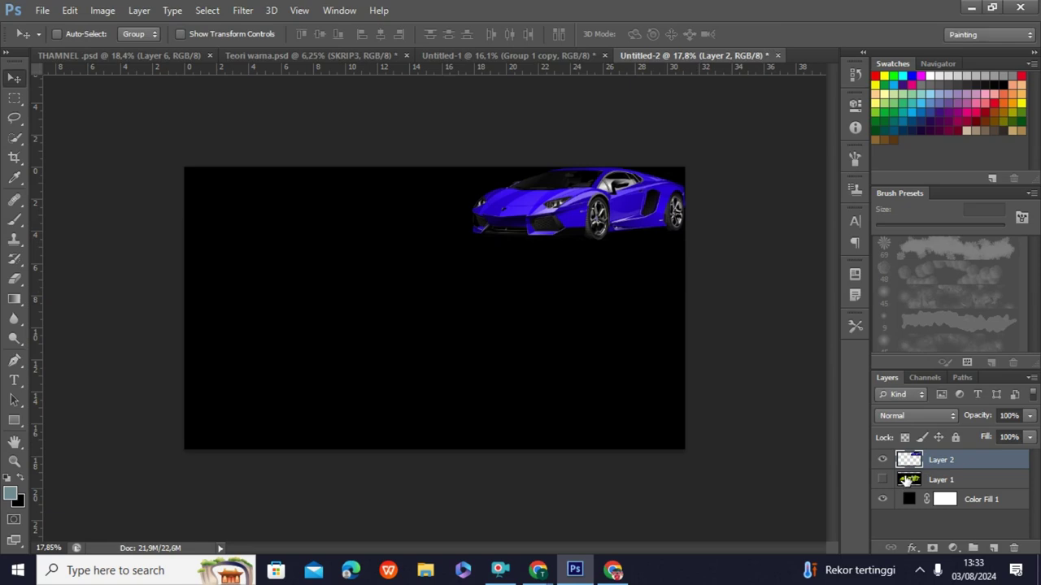
Duplicate the car lower down, recolor the copy green with Hue -98, and move it upper left
{"action": "left_click_drag", "start_coordinate": [572, 232], "coordinate": [414, 344]}
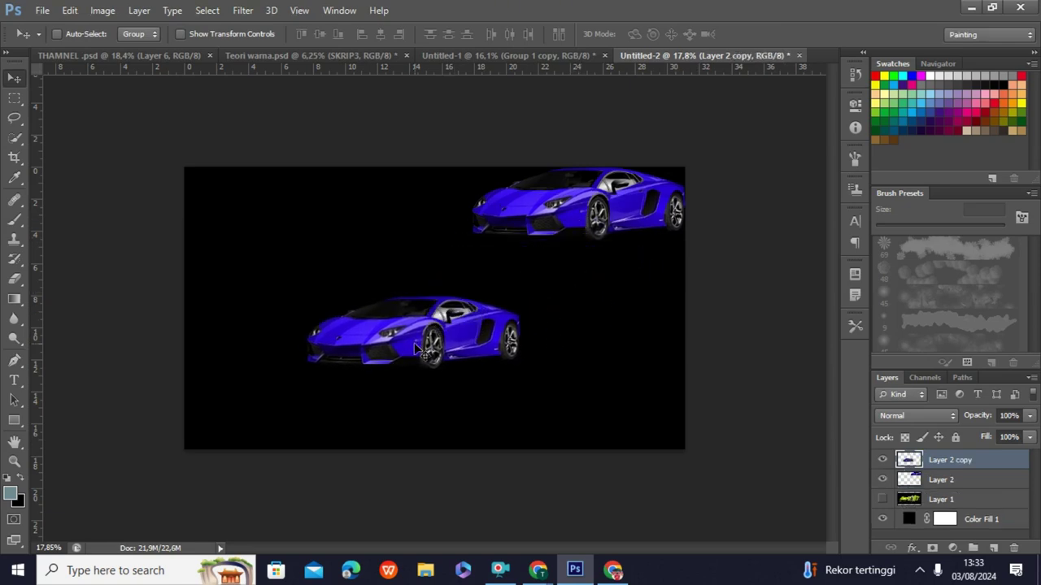
{"action": "left_click", "coordinate": [105, 13]}
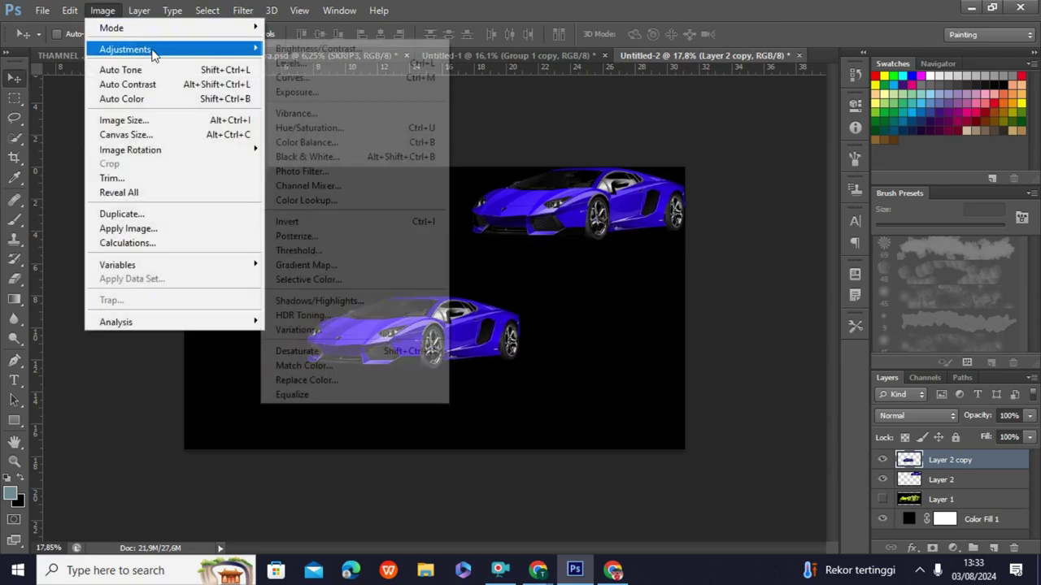
{"action": "mouse_move", "coordinate": [125, 50]}
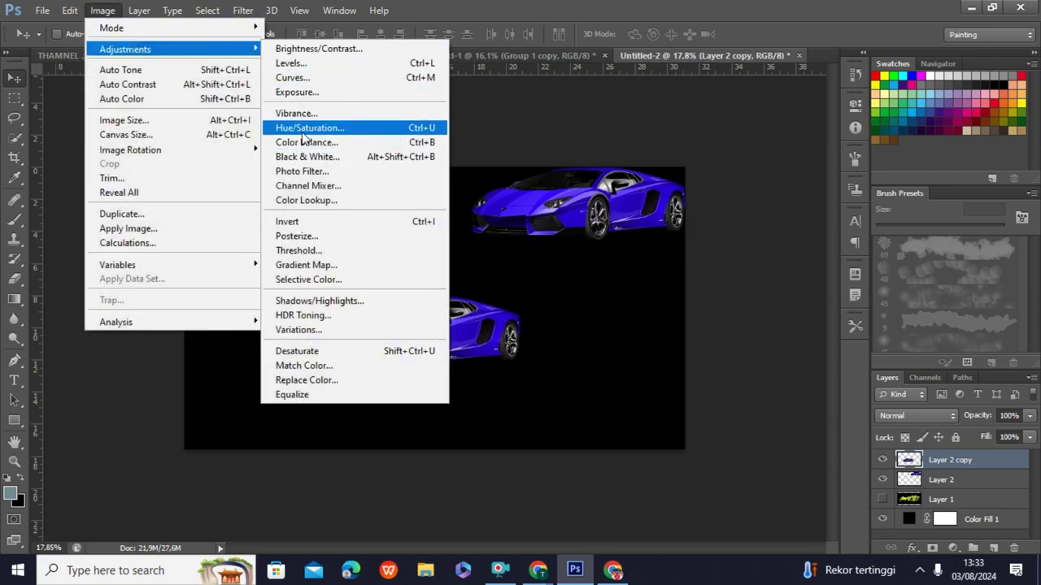
{"action": "left_click", "coordinate": [302, 128]}
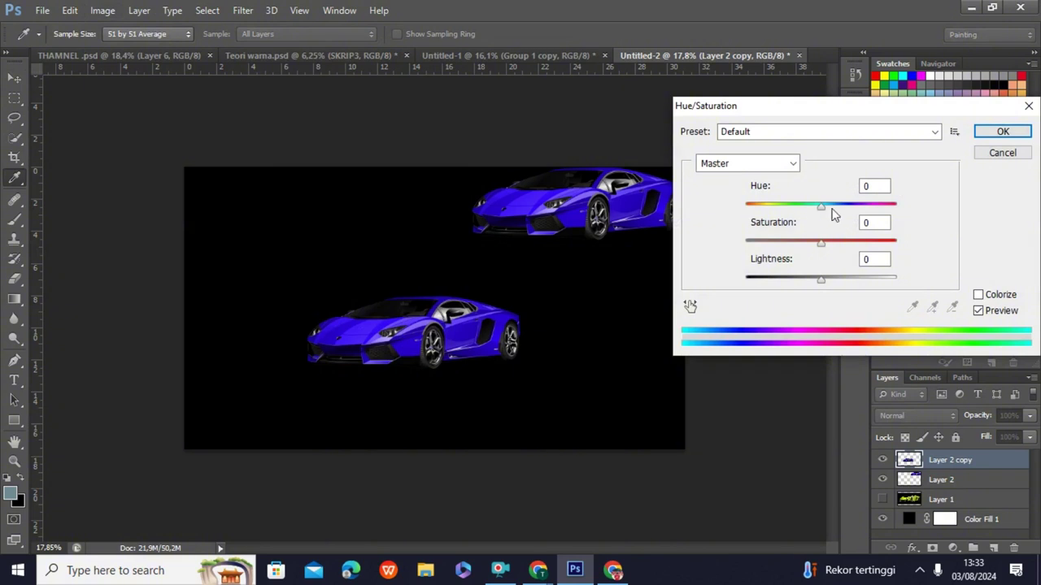
{"action": "left_click_drag", "start_coordinate": [823, 208], "coordinate": [772, 208]}
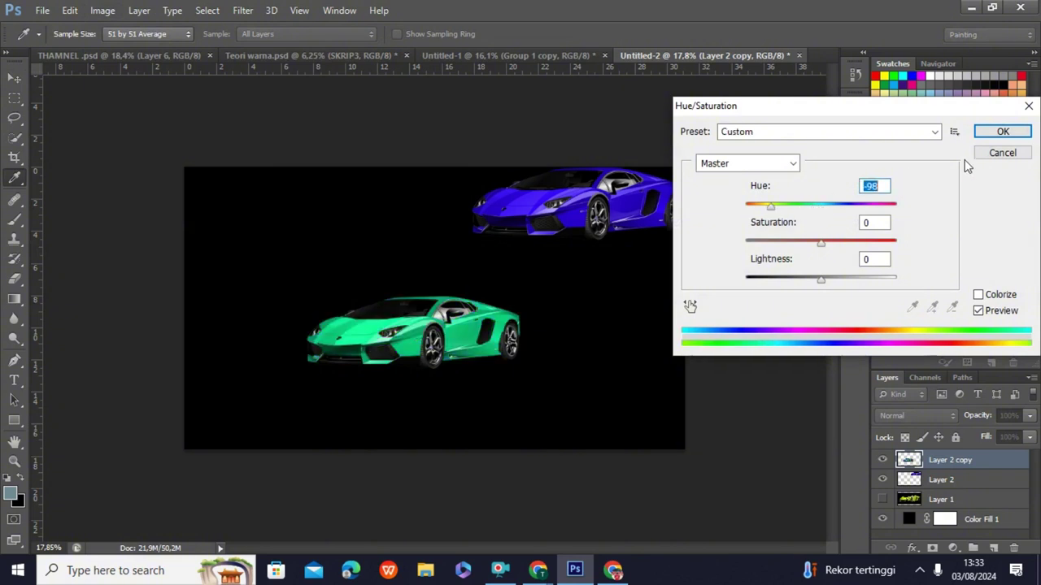
{"action": "left_click", "coordinate": [1002, 131]}
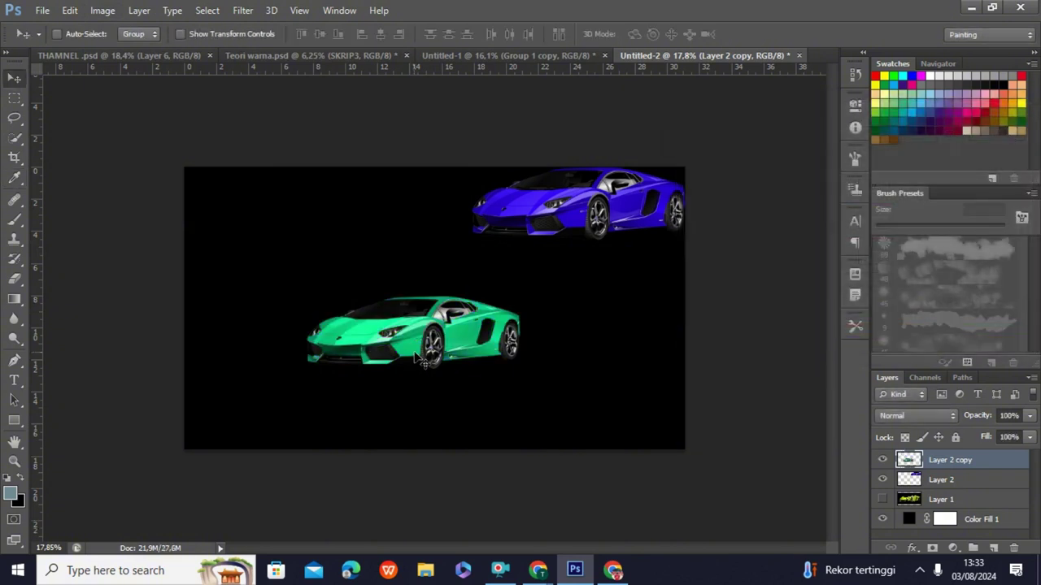
{"action": "mouse_move", "coordinate": [421, 359]}
{"action": "left_mouse_down"}
{"action": "mouse_move", "coordinate": [366, 235]}
{"action": "mouse_move", "coordinate": [574, 340]}
{"action": "left_mouse_up"}
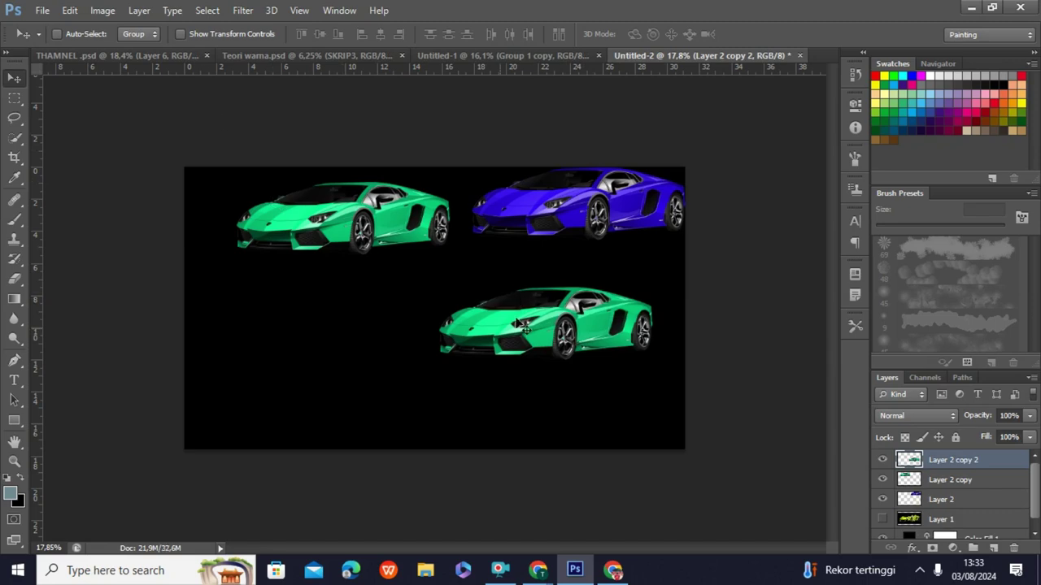
Recolor the lower-right car copy orange with a Hue/Saturation hue shift of about -130
{"action": "left_click", "coordinate": [103, 10]}
{"action": "mouse_move", "coordinate": [125, 49]}
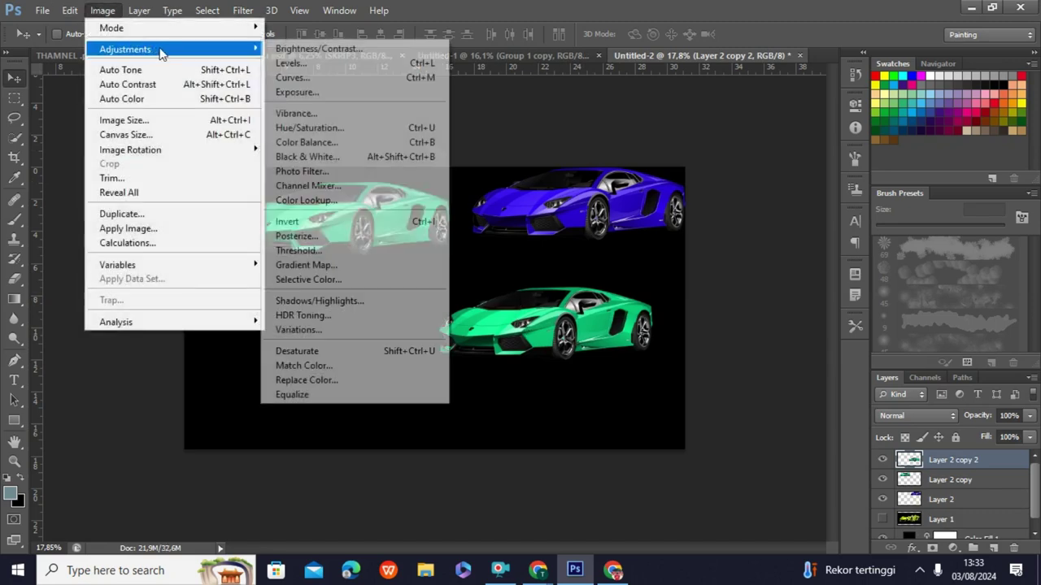
{"action": "left_click", "coordinate": [309, 127]}
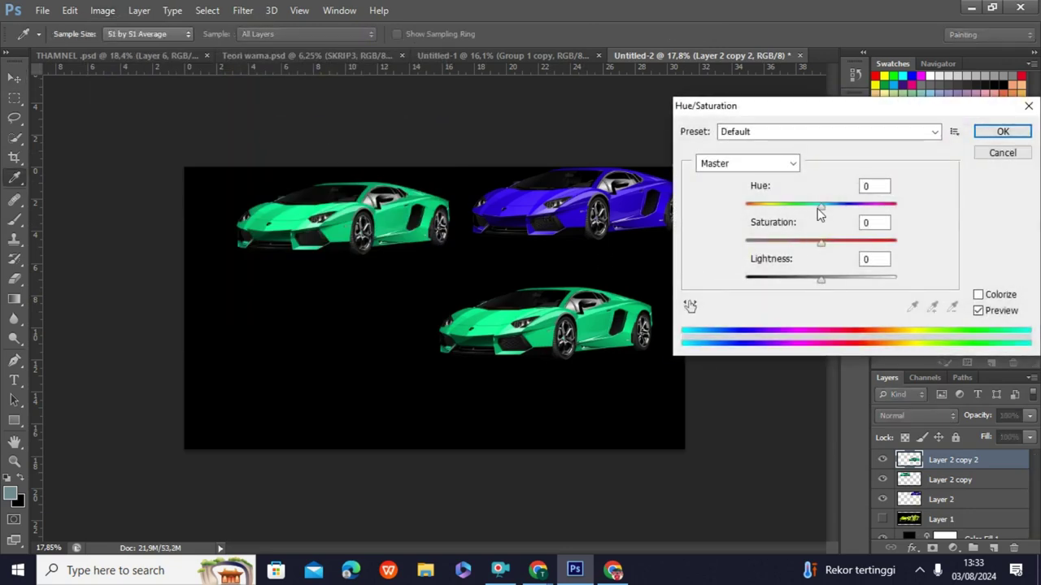
{"action": "mouse_move", "coordinate": [820, 205]}
{"action": "left_mouse_down"}
{"action": "mouse_move", "coordinate": [742, 224]}
{"action": "mouse_move", "coordinate": [758, 225]}
{"action": "left_mouse_up"}
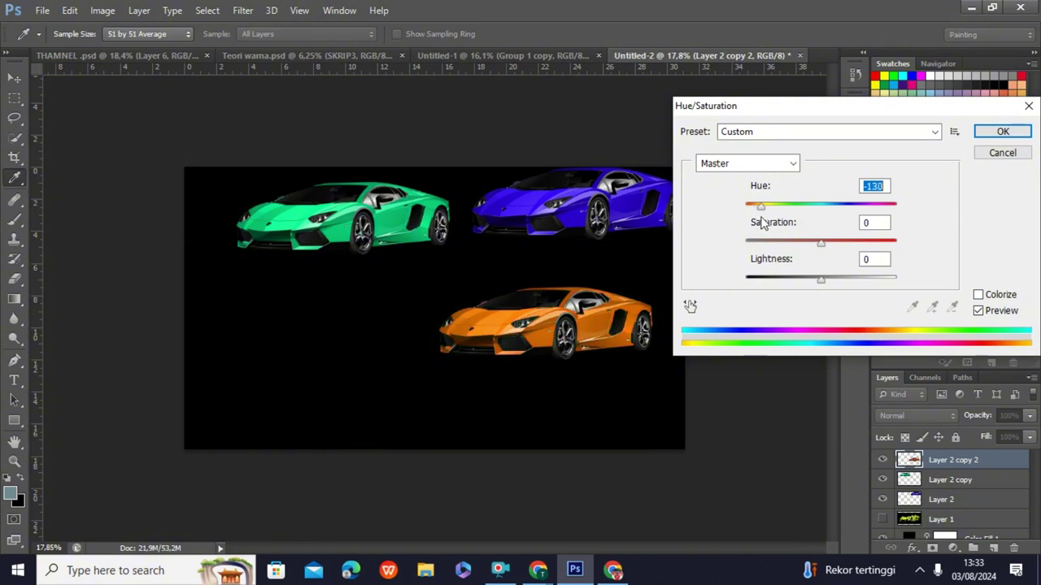
{"action": "left_click", "coordinate": [990, 135]}
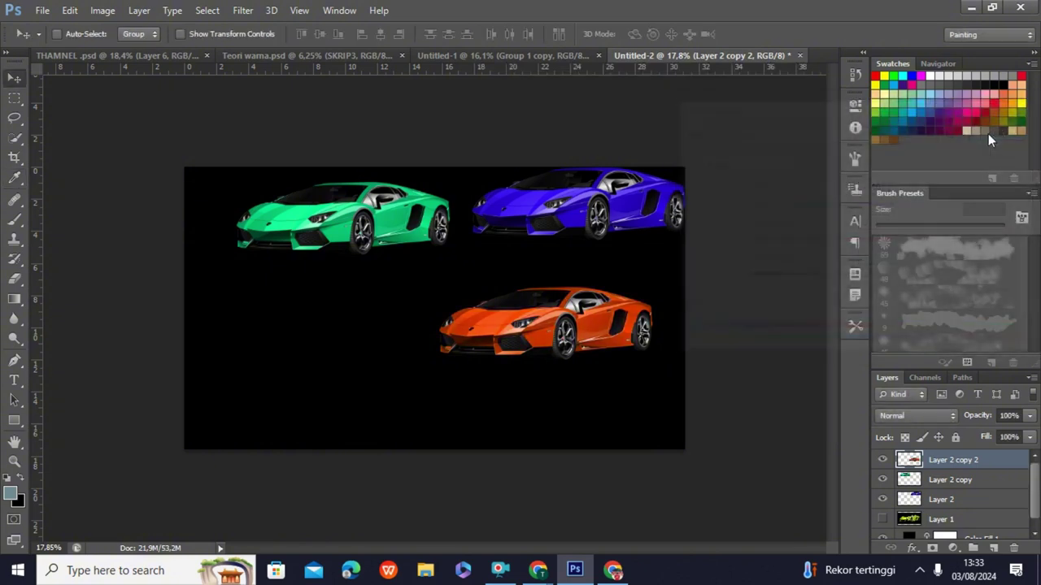
Copy the orange car to the lower left, recolor it red (Hue -14, Saturation +22), then lower all four cars
{"action": "left_click_drag", "start_coordinate": [558, 351], "coordinate": [309, 353]}
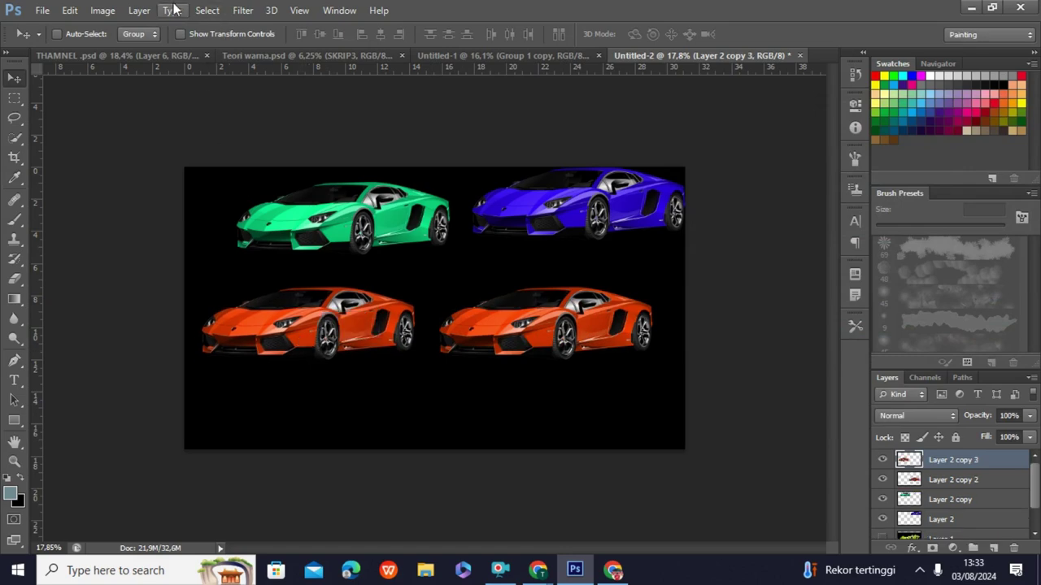
{"action": "left_click", "coordinate": [118, 16]}
{"action": "mouse_move", "coordinate": [125, 48]}
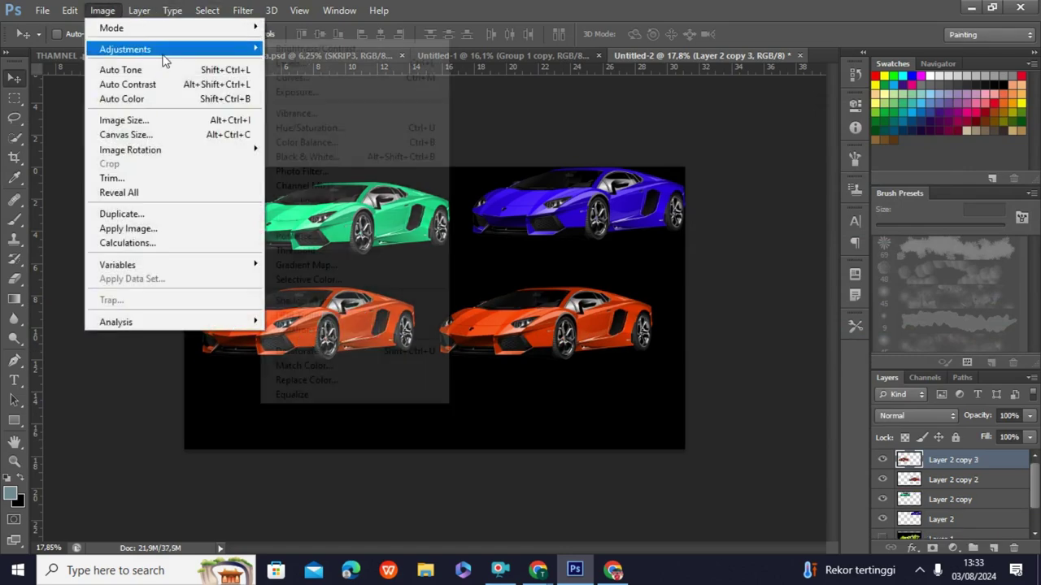
{"action": "left_click", "coordinate": [345, 129]}
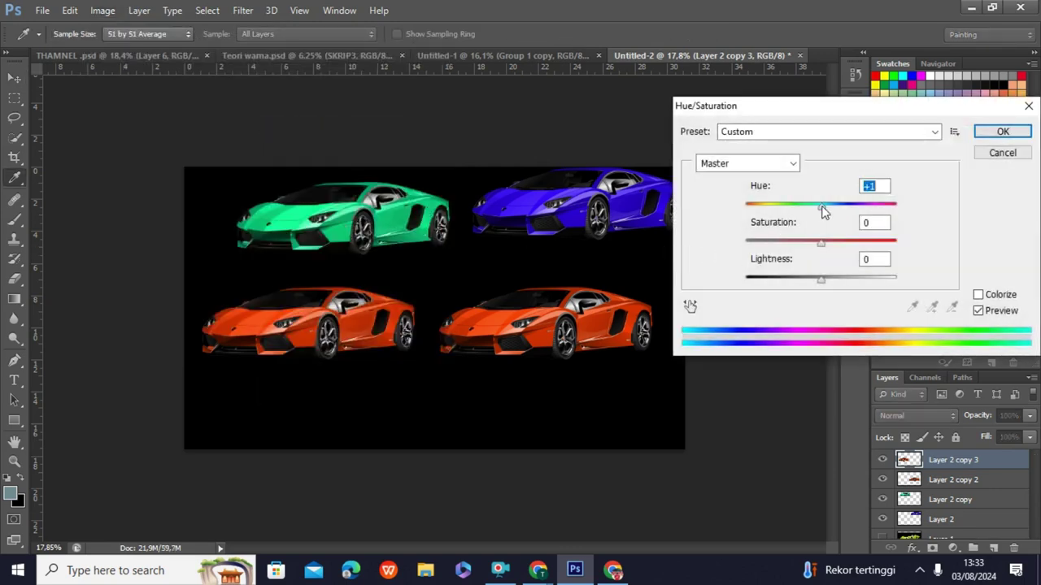
{"action": "left_click_drag", "start_coordinate": [821, 208], "coordinate": [808, 209]}
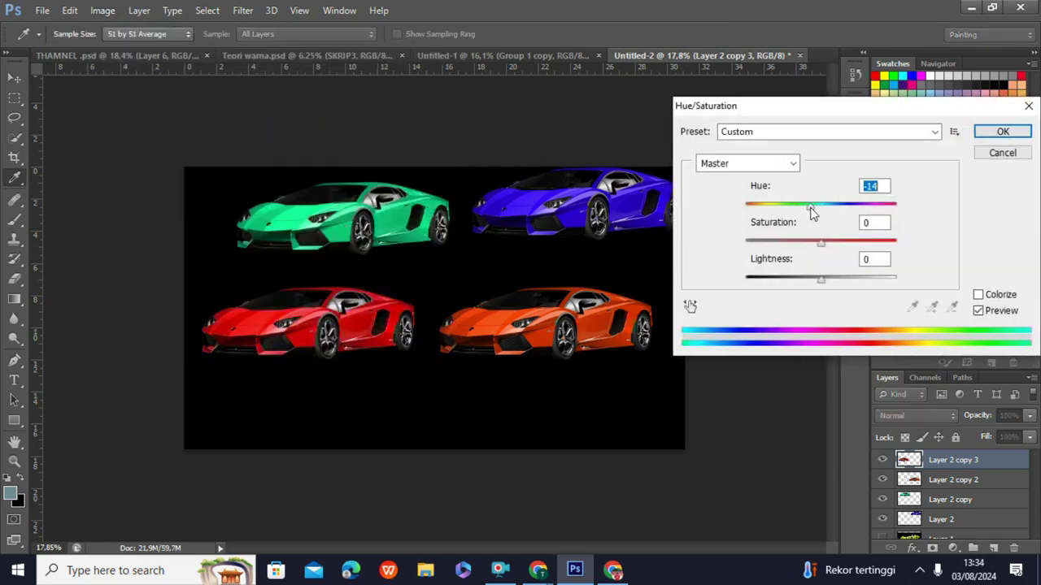
{"action": "left_click_drag", "start_coordinate": [824, 243], "coordinate": [837, 242]}
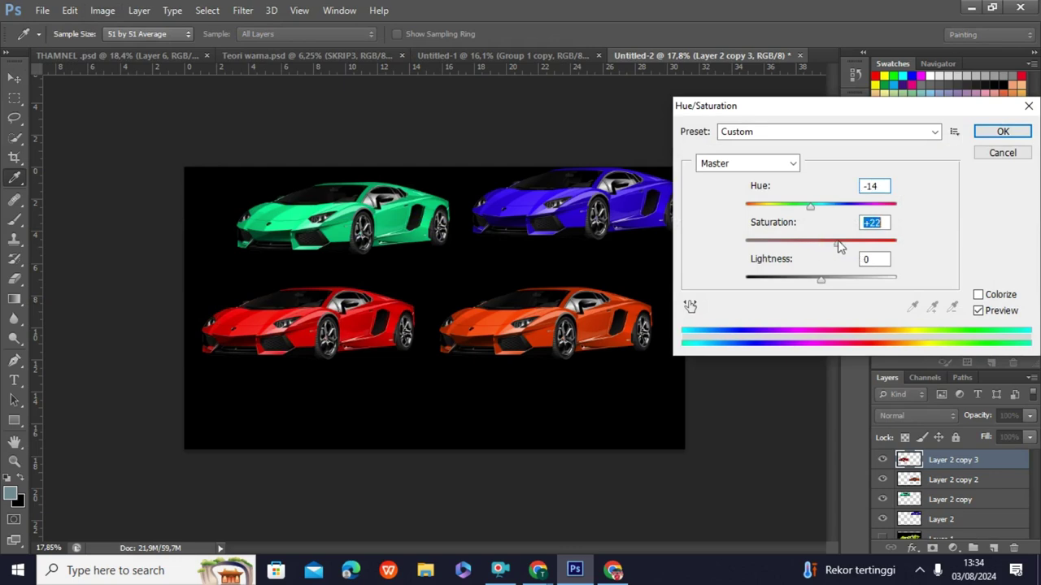
{"action": "left_click", "coordinate": [1025, 132]}
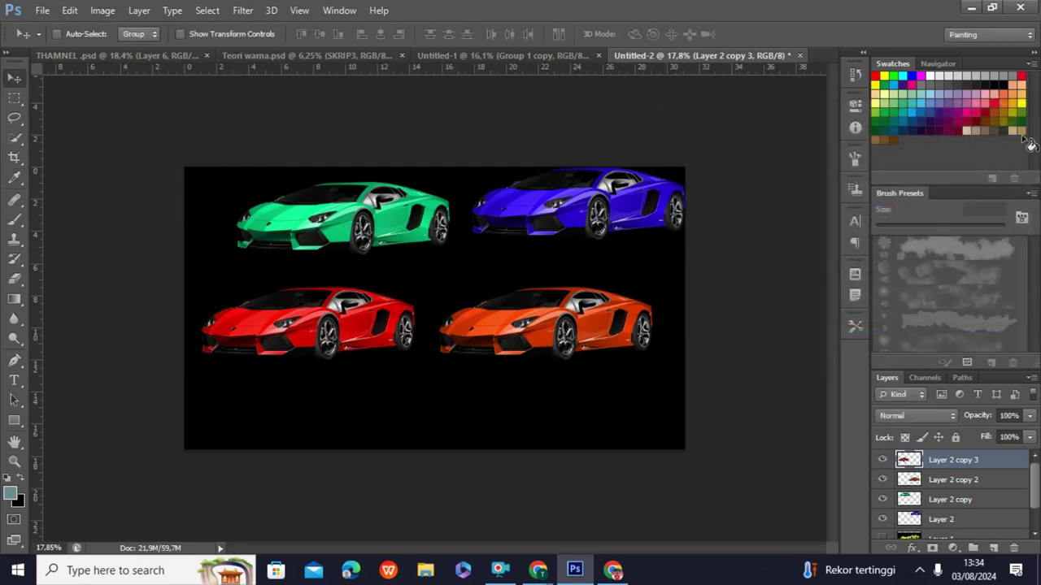
{"action": "left_click", "coordinate": [955, 520], "text": "shift"}
{"action": "left_click_drag", "start_coordinate": [563, 345], "coordinate": [559, 377]}
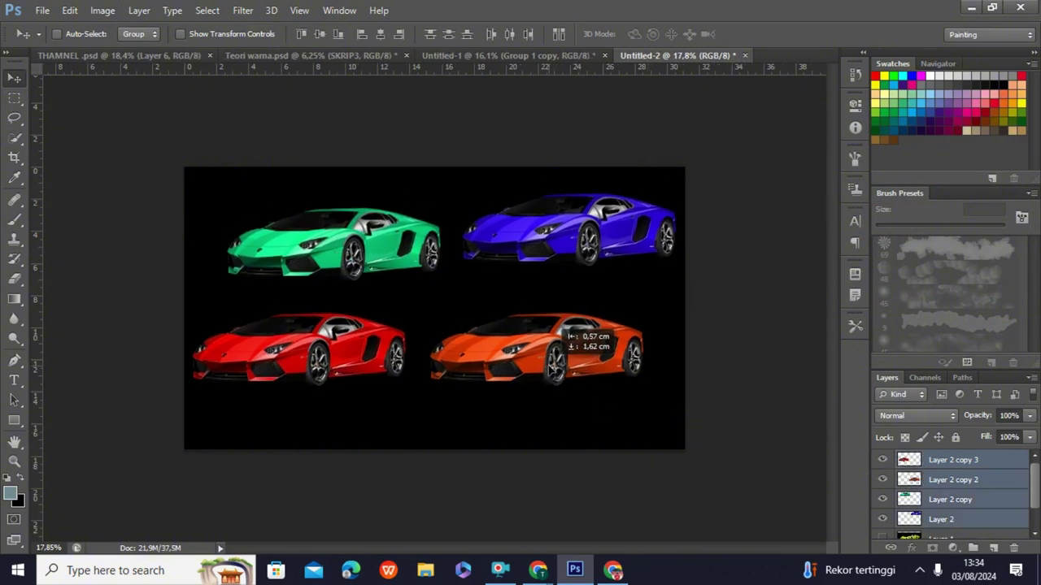